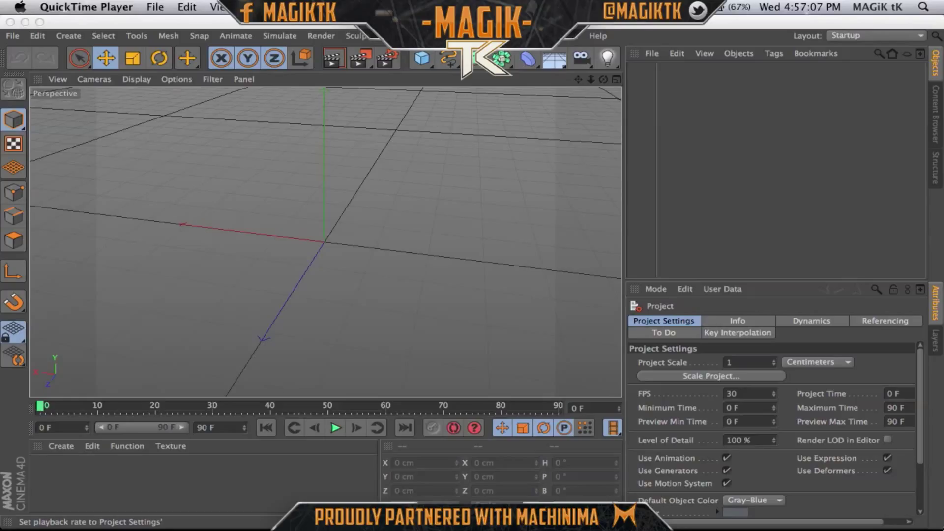
pyautogui.click(600, 87)
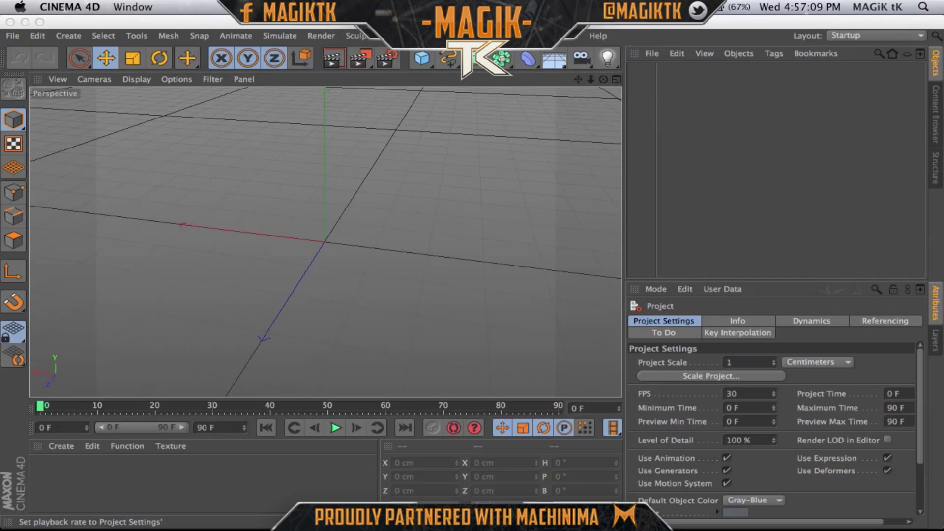
pyautogui.moveTo(603, 80); pyautogui.dragTo(605, 83)
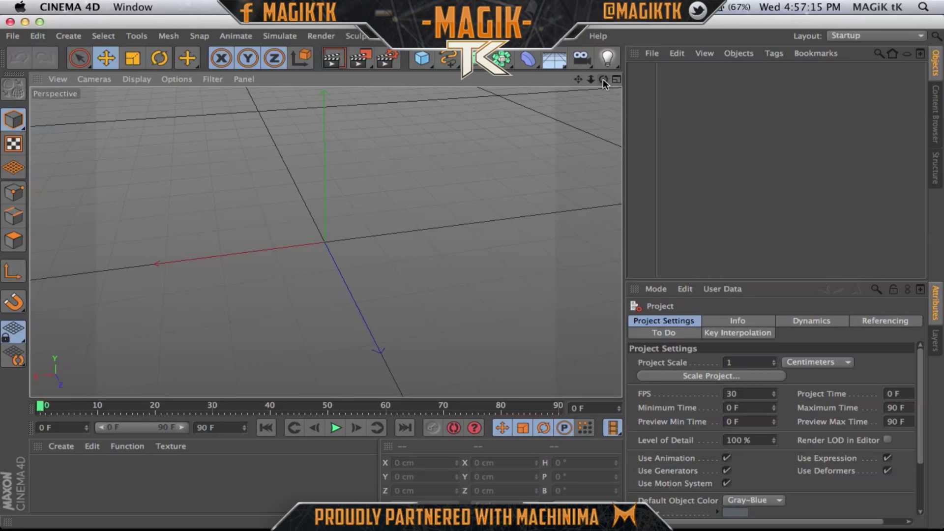
pyautogui.moveTo(605, 84)
pyautogui.mouseDown()
pyautogui.moveTo(325, 242)
pyautogui.moveTo(605, 84)
pyautogui.mouseUp()
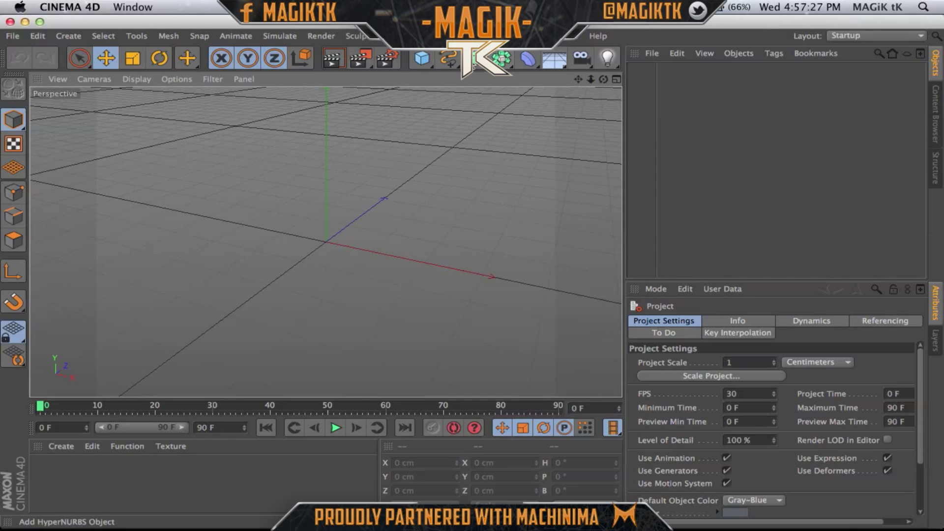
# Add a Text spline to the scene and set its text to "Crack".
pyautogui.click(446, 60)
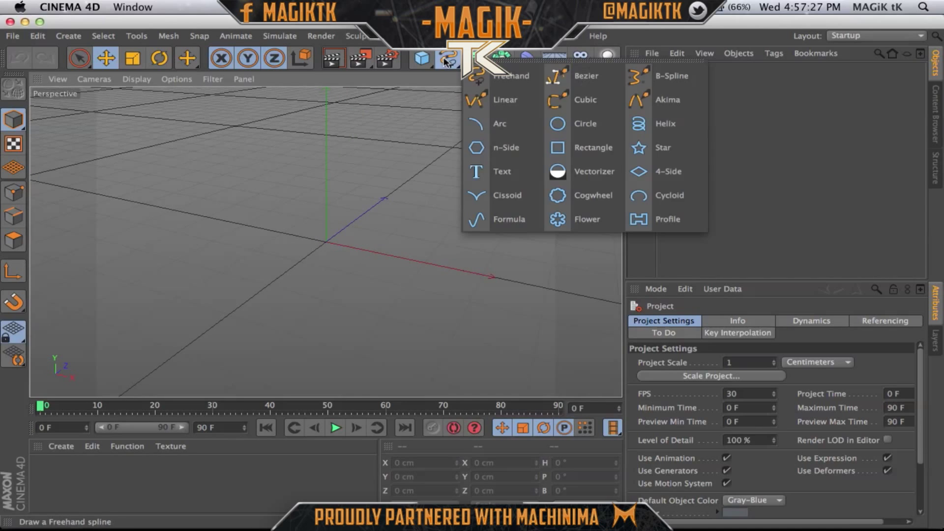
pyautogui.click(501, 171)
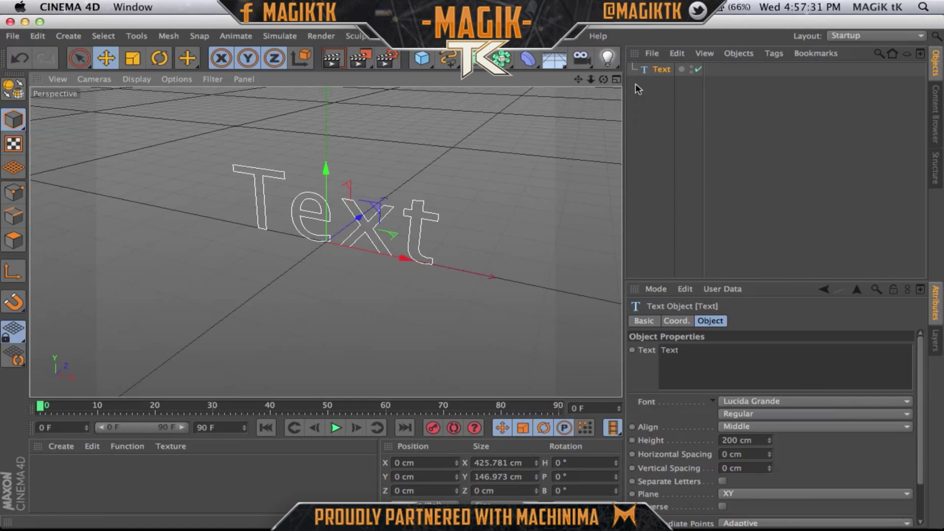
pyautogui.moveTo(603, 79); pyautogui.dragTo(605, 80)
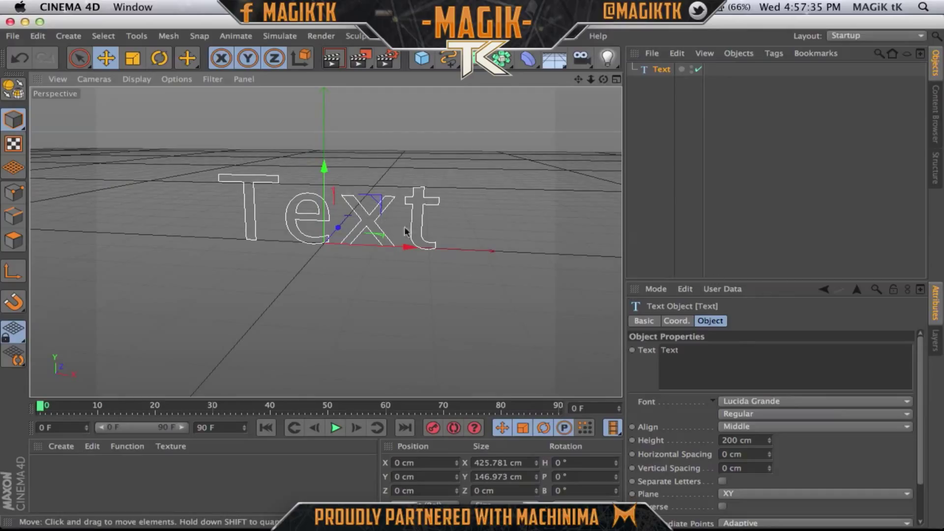
pyautogui.click(719, 365)
pyautogui.press('super+a')
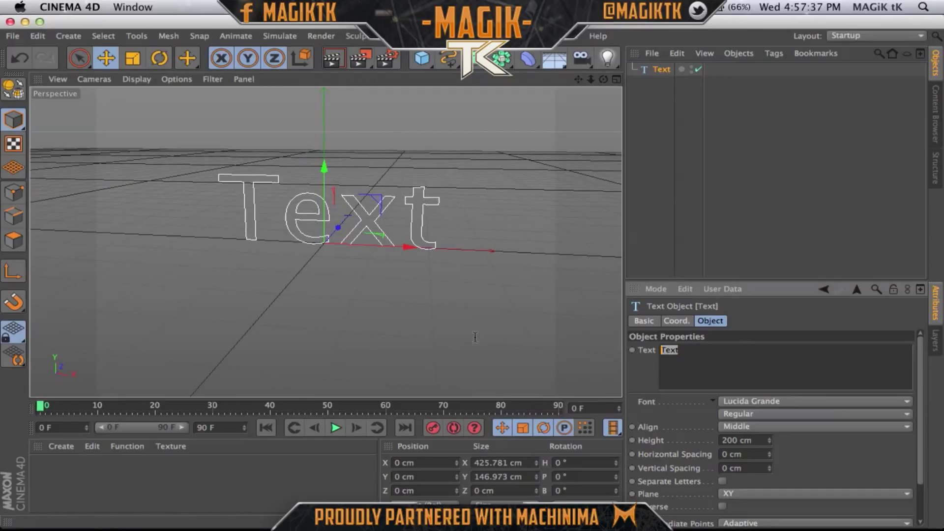
pyautogui.write('Crack')
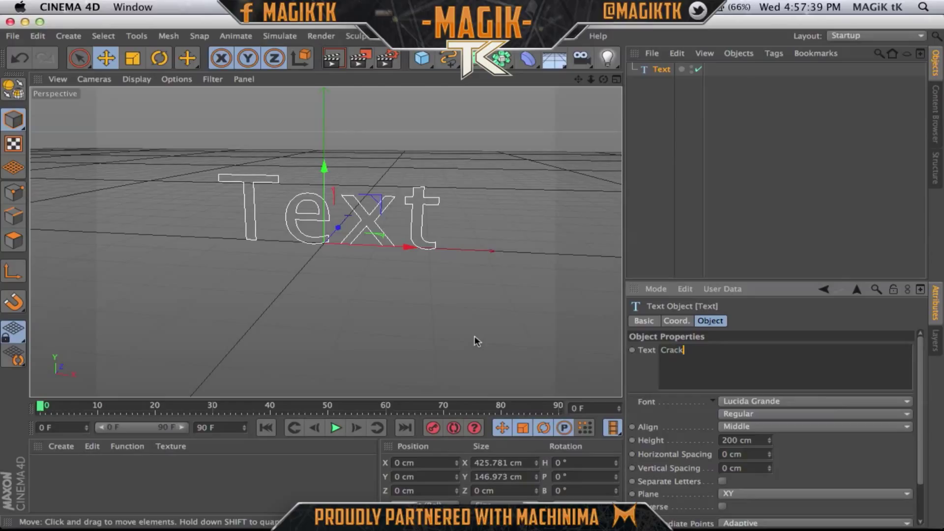
pyautogui.click(475, 340)
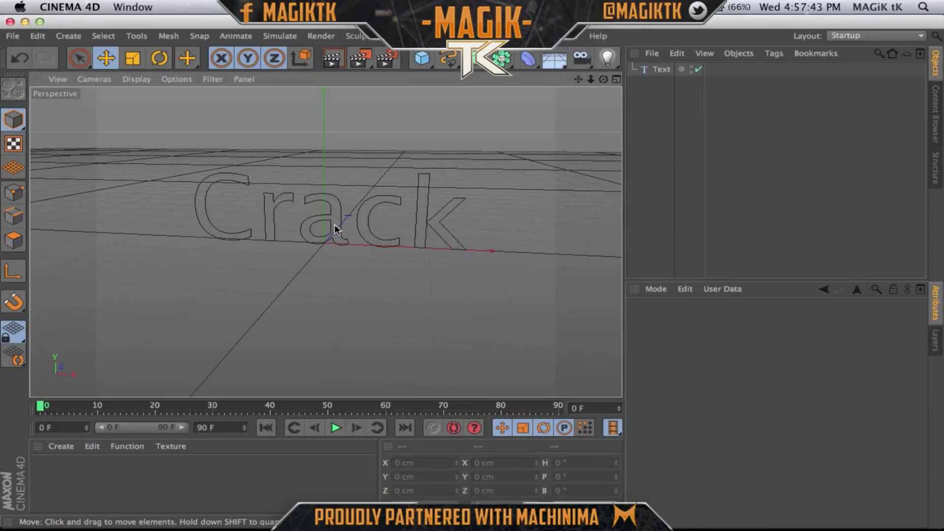
# Change the font of the "Crack" text spline to Helvetica.
pyautogui.click(318, 211)
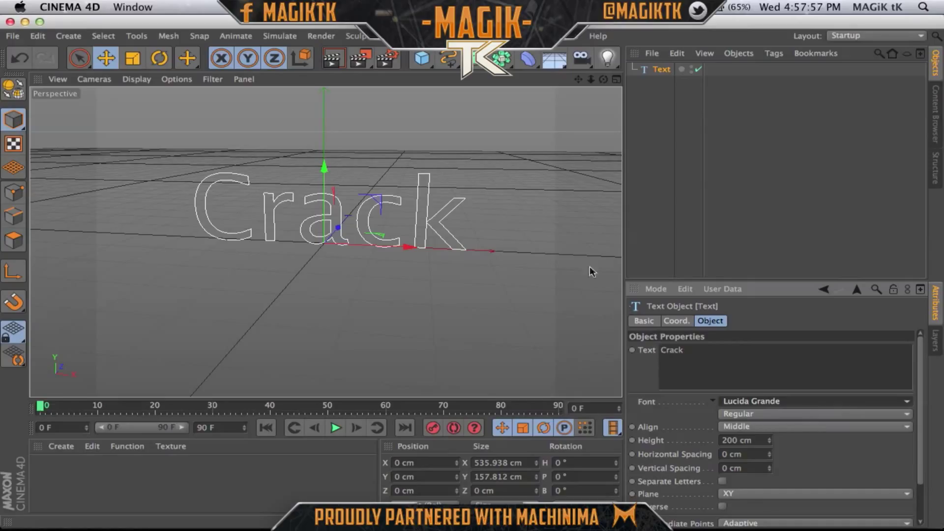
pyautogui.click(812, 401)
pyautogui.scroll(-15, 827, 305)
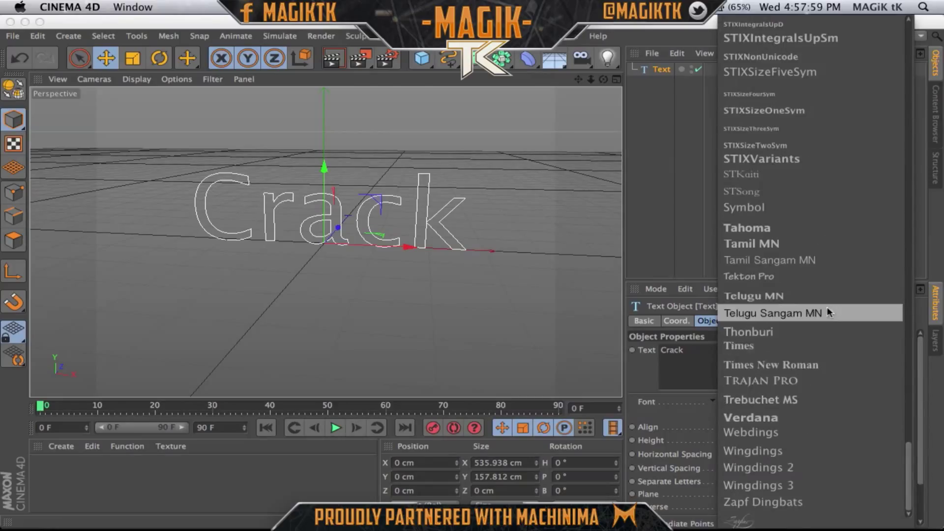
pyautogui.scroll(3, 818, 377)
pyautogui.scroll(10, 817, 376)
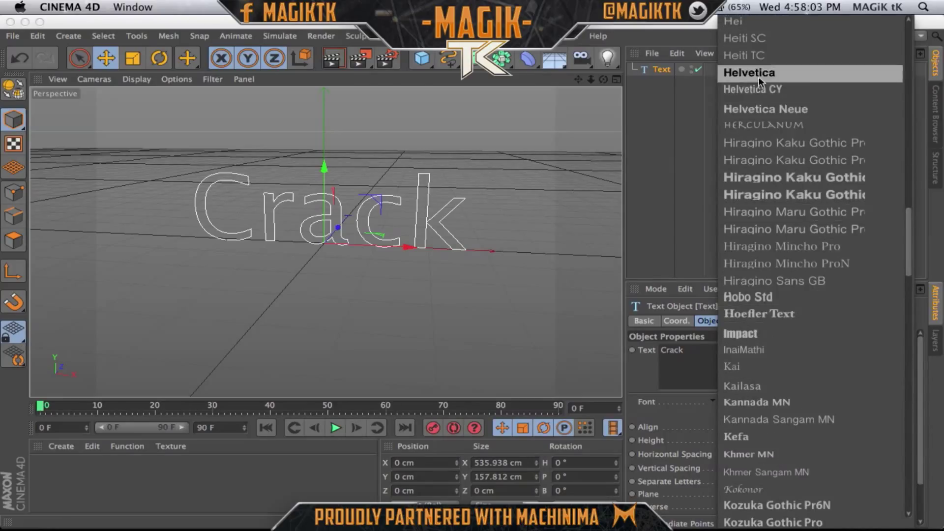
pyautogui.click(759, 79)
# Add an Extrude NURBS and make the Text spline its child to give the lettering depth.
pyautogui.moveTo(604, 79); pyautogui.dragTo(519, 68)
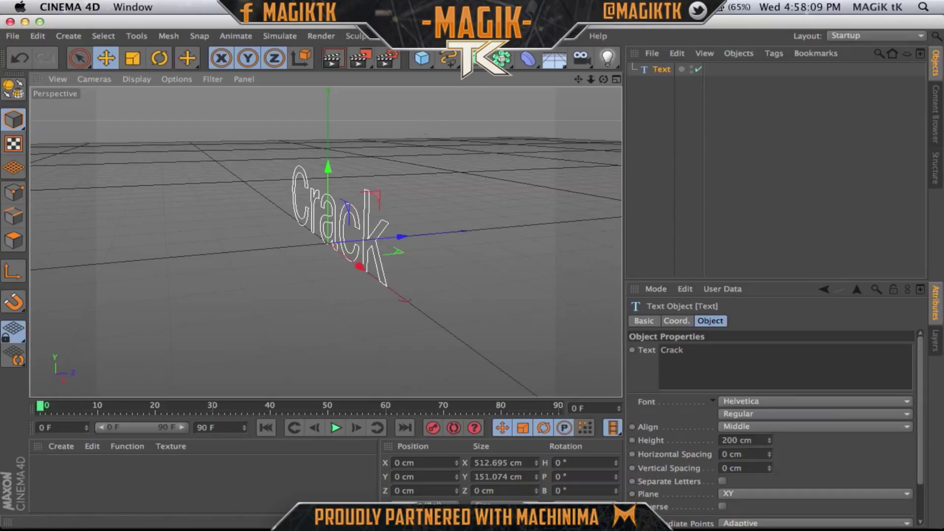
pyautogui.moveTo(502, 58); pyautogui.dragTo(691, 73)
pyautogui.moveTo(325, 242); pyautogui.dragTo(326, 239)
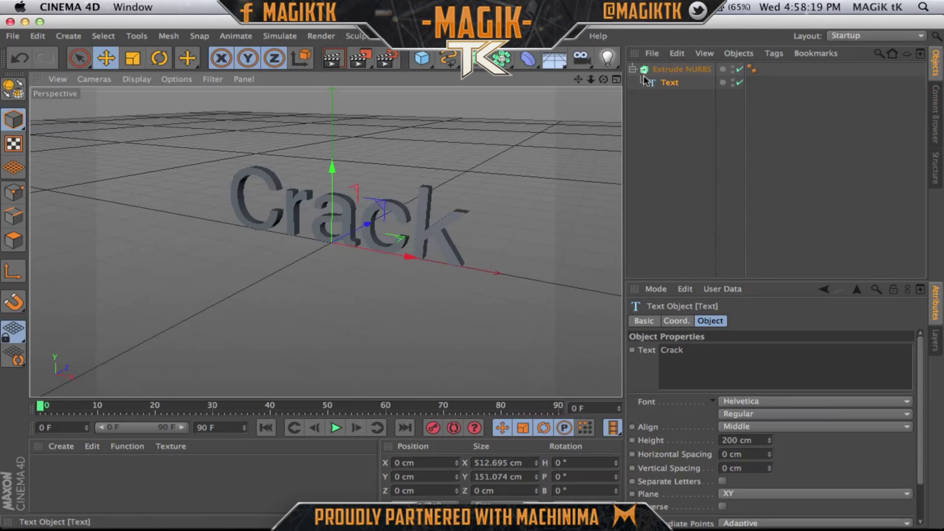
pyautogui.moveTo(603, 79); pyautogui.dragTo(604, 78)
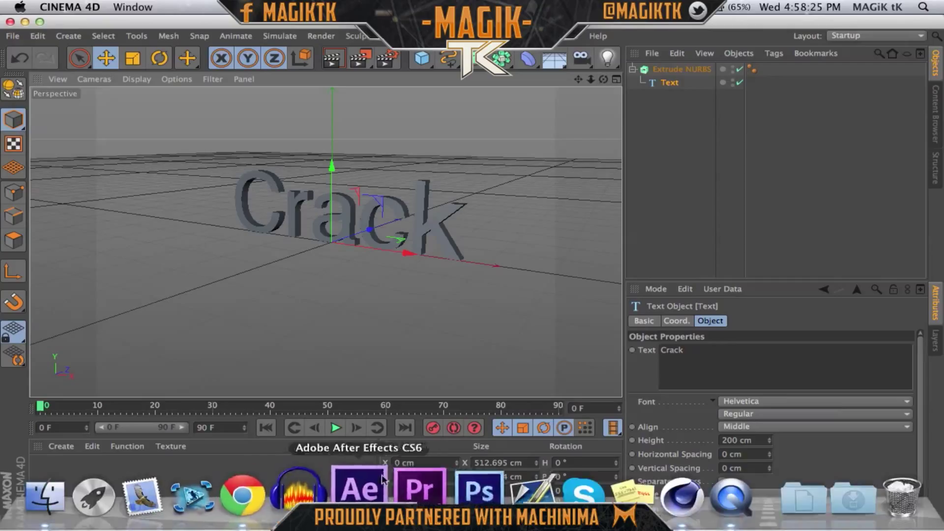
# Fracture the Extrude NURBS with the Thrausi plugin using 10 random pieces, and check the pieces inside the first resulting group.
pyautogui.click(681, 69)
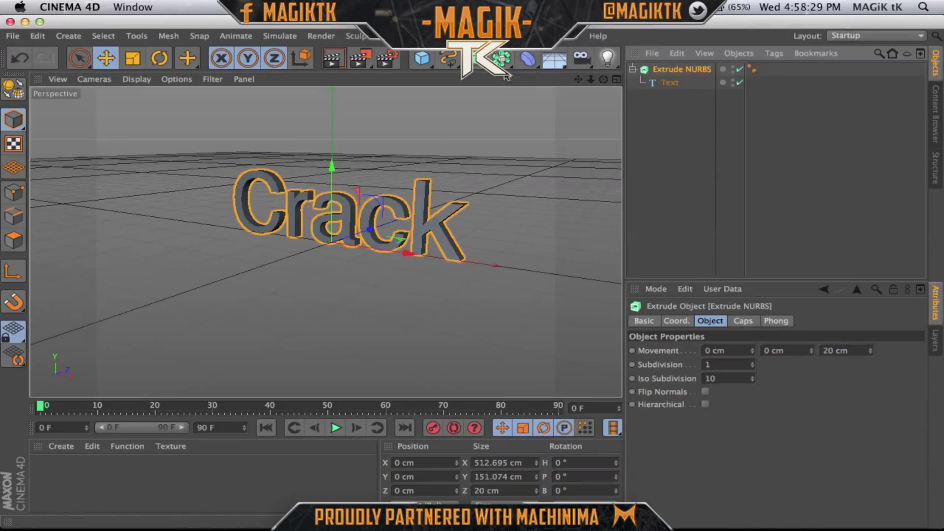
pyautogui.click(497, 36)
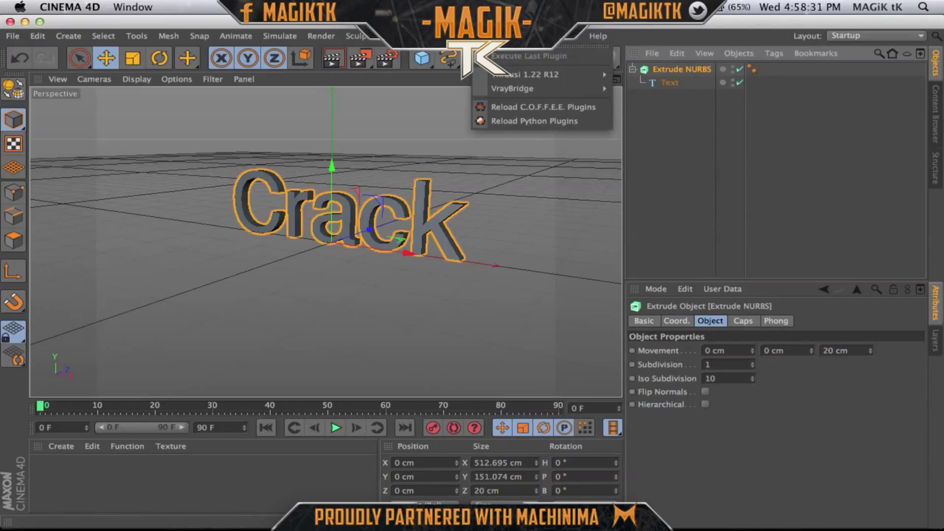
pyautogui.moveTo(516, 81)
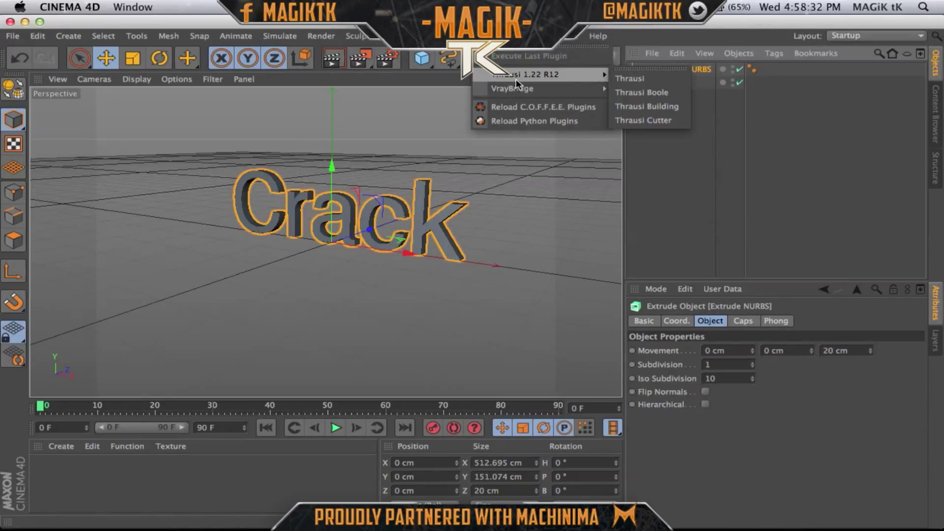
pyautogui.click(630, 79)
pyautogui.moveTo(630, 28); pyautogui.dragTo(614, 145)
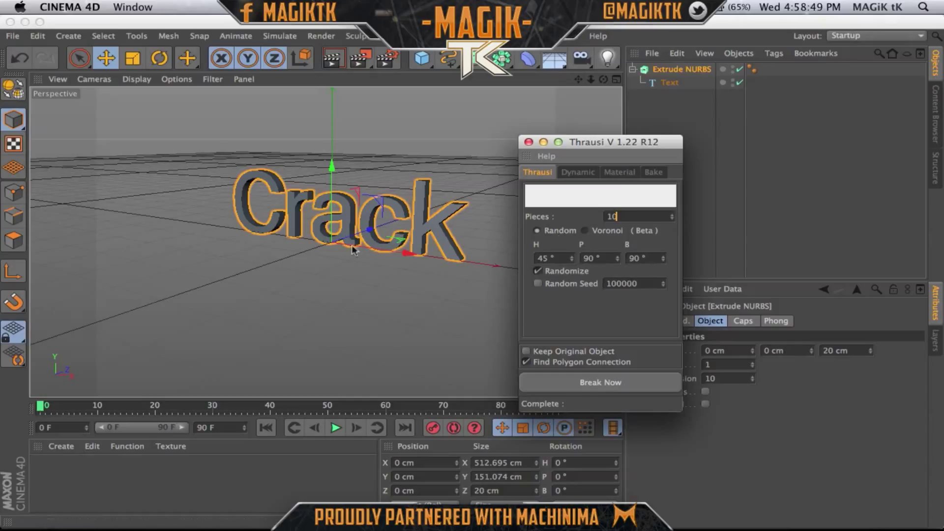
pyautogui.click(580, 384)
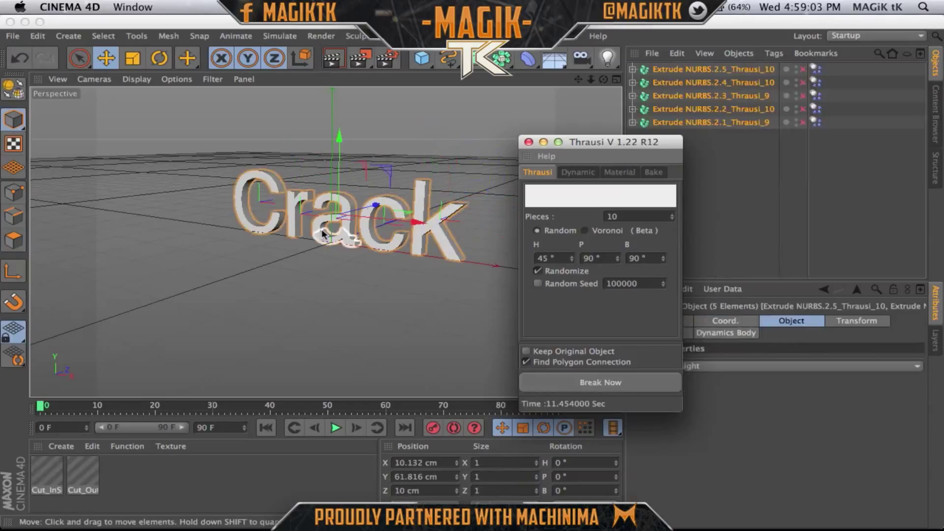
pyautogui.click(528, 141)
pyautogui.click(688, 172)
pyautogui.click(633, 69)
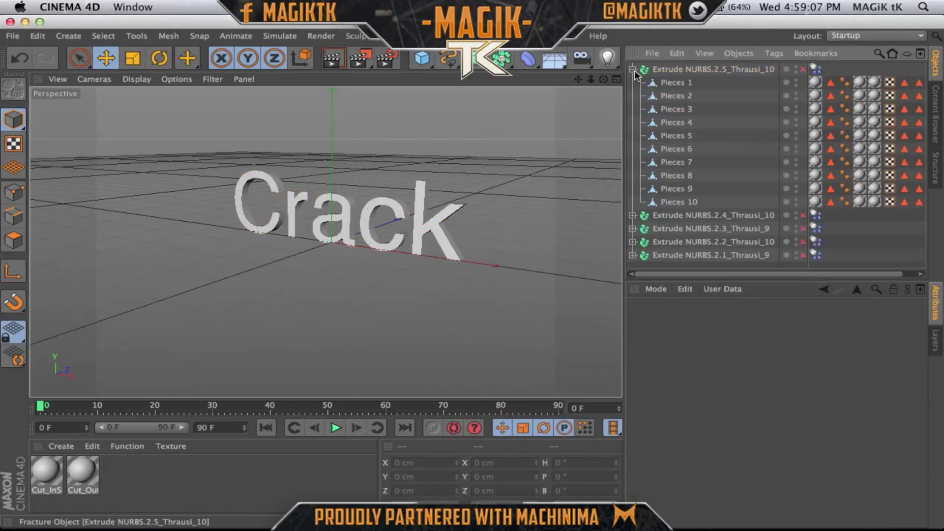
pyautogui.click(633, 69)
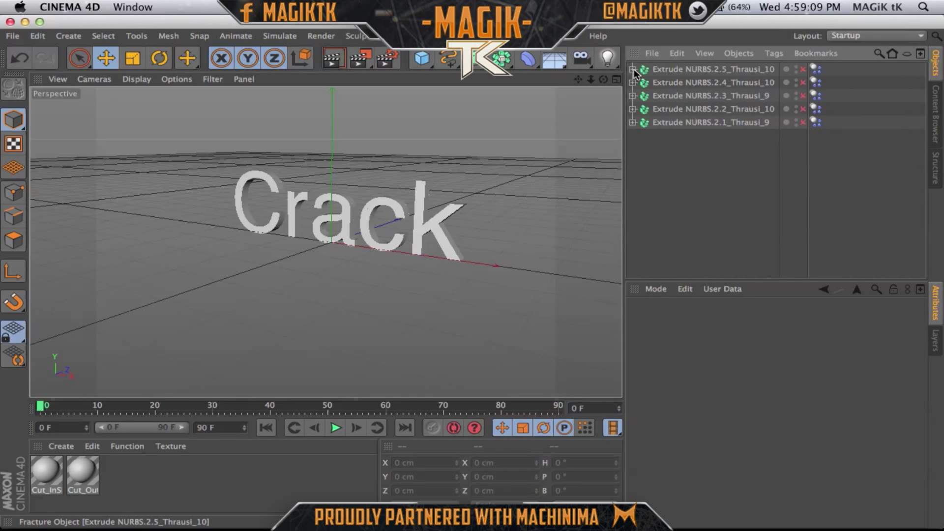
pyautogui.moveTo(604, 79); pyautogui.dragTo(580, 84)
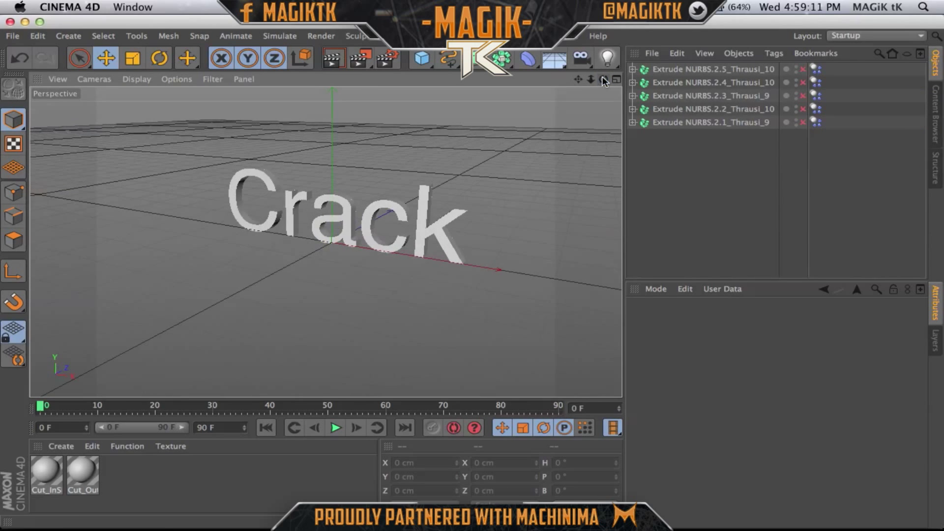
# Export the fractured text as a Wavefront OBJ named "Cracked Text Tut" in the Element folder, keeping the scale at 1 centimeter.
pyautogui.click(14, 37)
pyautogui.moveTo(63, 255)
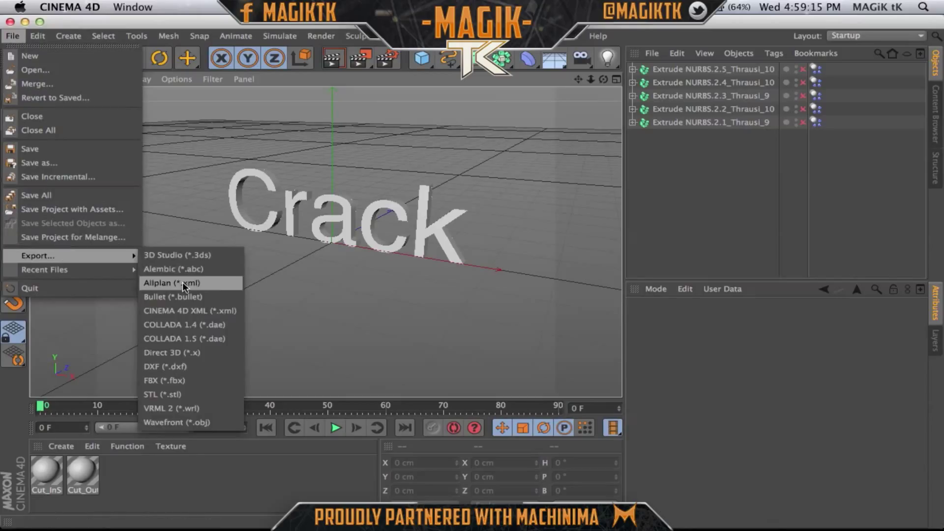
pyautogui.click(192, 430)
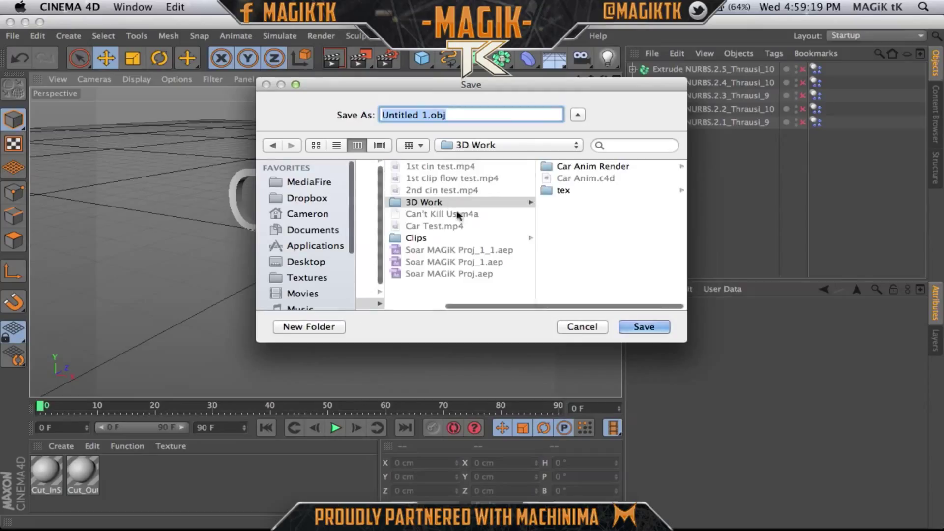
pyautogui.hscroll(-5, 463, 248)
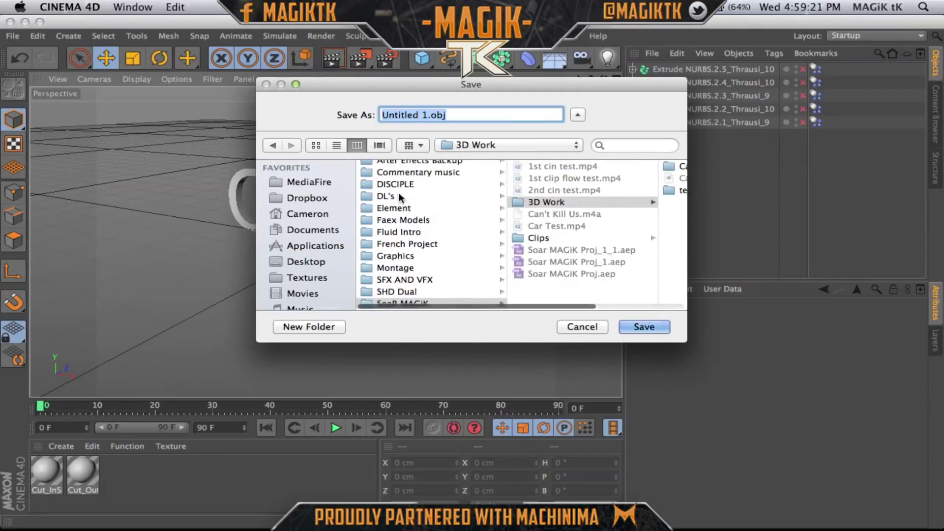
pyautogui.click(435, 211)
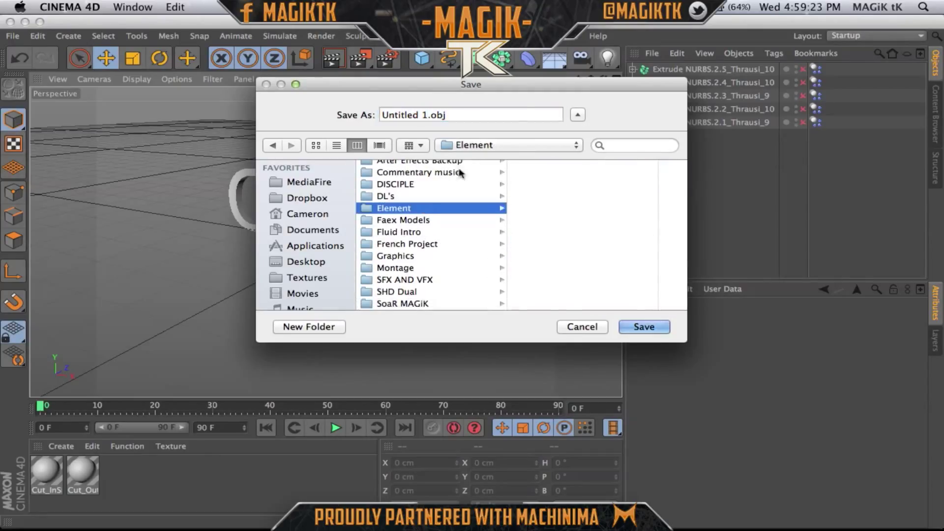
pyautogui.press('Tab')
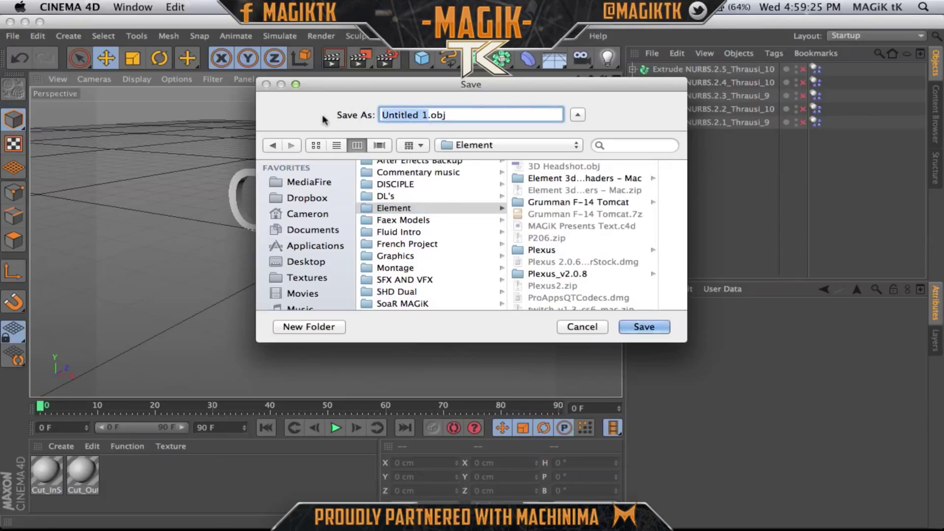
pyautogui.write('Cracked Text Tut')
pyautogui.press('Return')
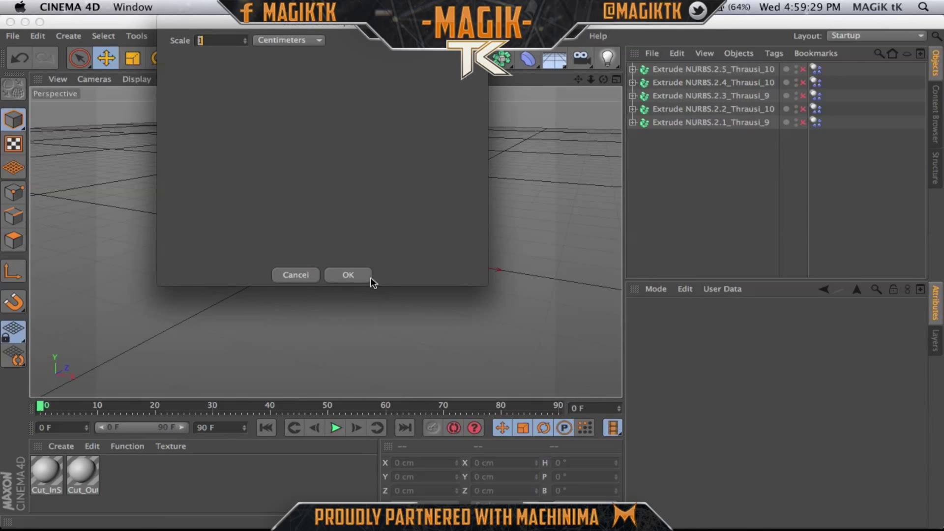
pyautogui.click(349, 275)
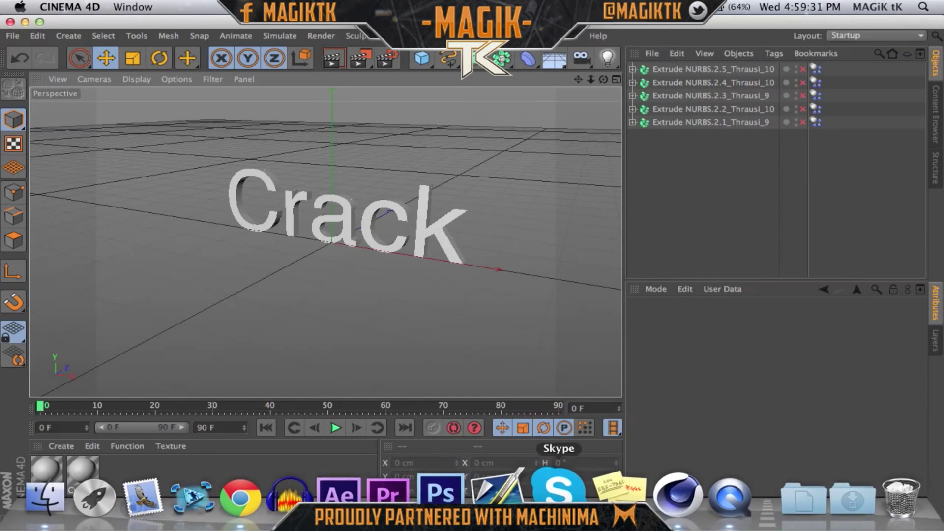
# Switch to After Effects and create a 1280 x 720, 59.94 fps composition named "LIKE THE VIDEO".
pyautogui.click(305, 500)
pyautogui.click(320, 451)
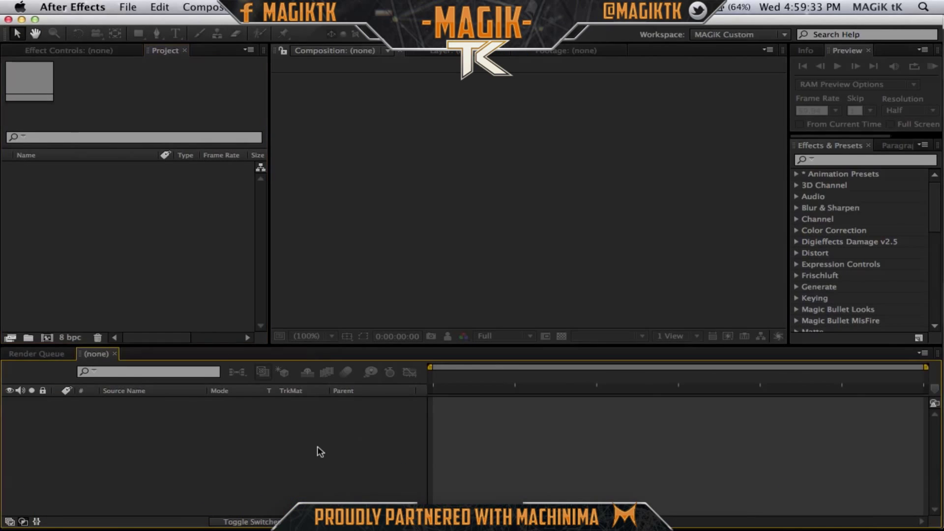
pyautogui.press('super+n')
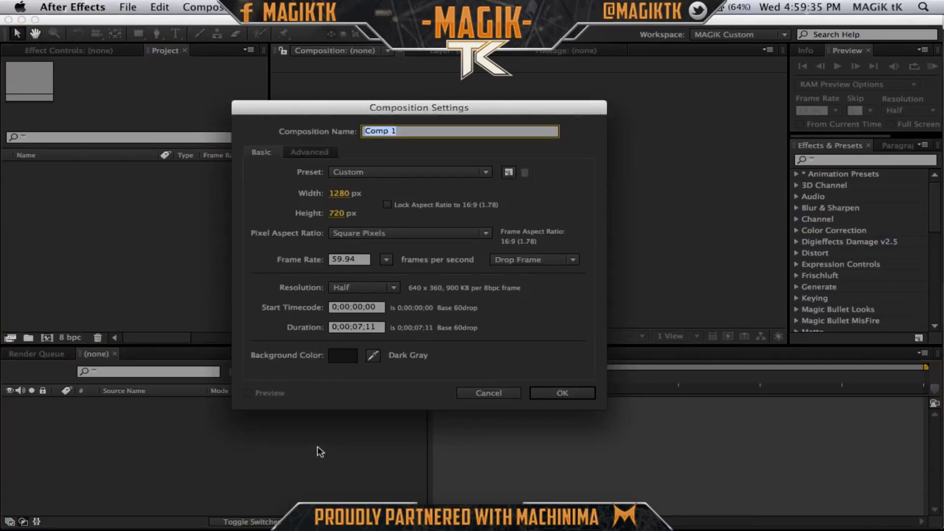
pyautogui.write('LIKE THE VIDEO')
pyautogui.press('Return')
# Add a black 1280 x 720 solid named "Element" to the composition and show its effect controls.
pyautogui.press('super+y')
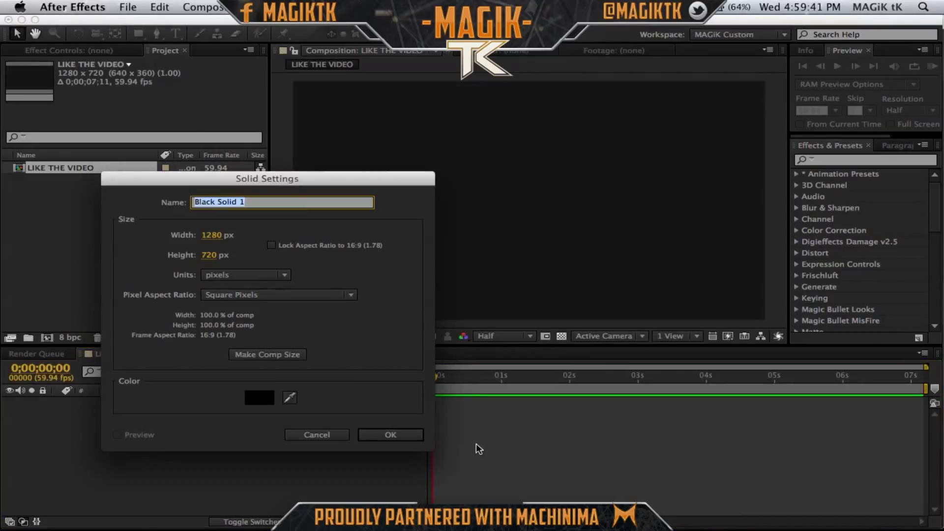
pyautogui.write('Element')
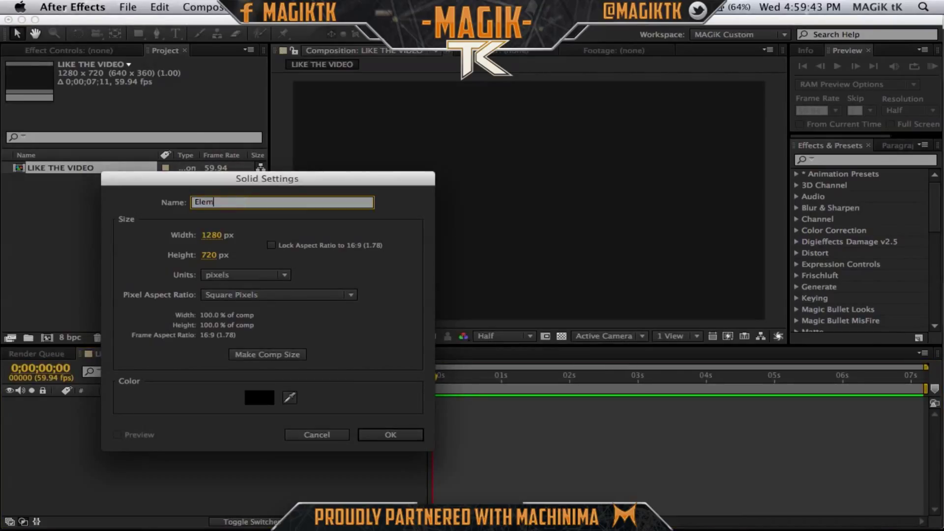
pyautogui.press('Return')
pyautogui.click(111, 53)
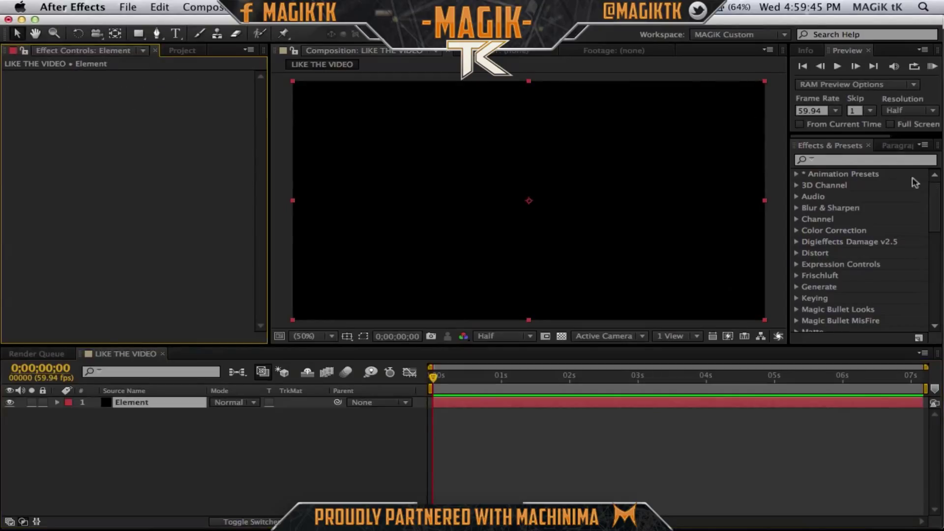
# Find the Video Copilot Element effect and apply it to the Element solid.
pyautogui.click(854, 160)
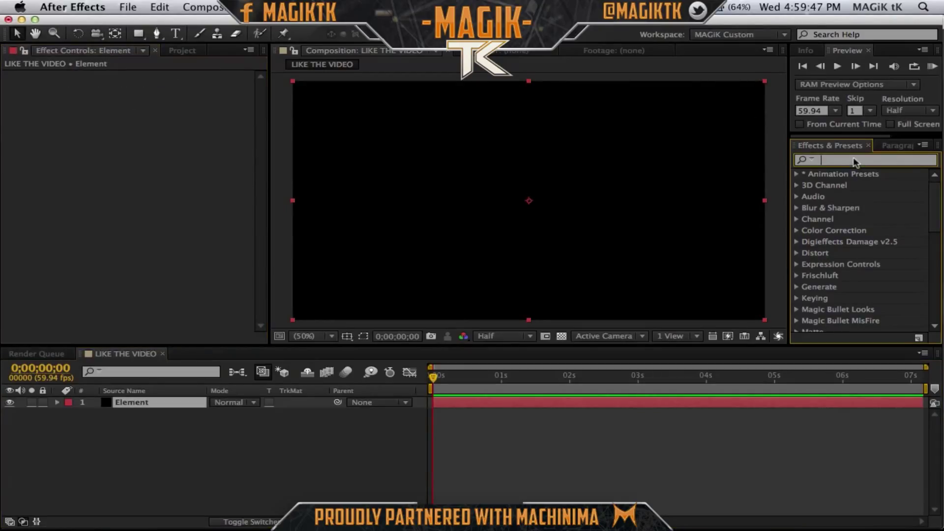
pyautogui.write('element')
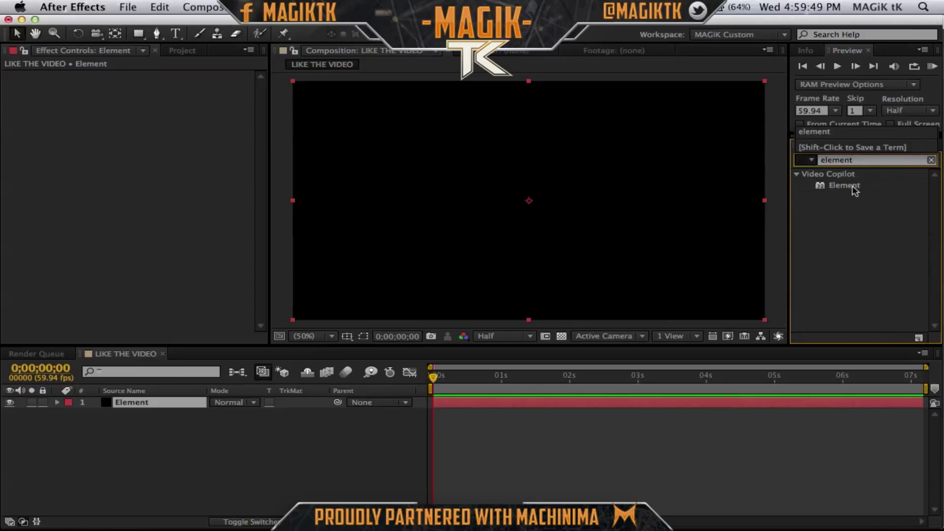
pyautogui.moveTo(853, 187); pyautogui.dragTo(176, 173)
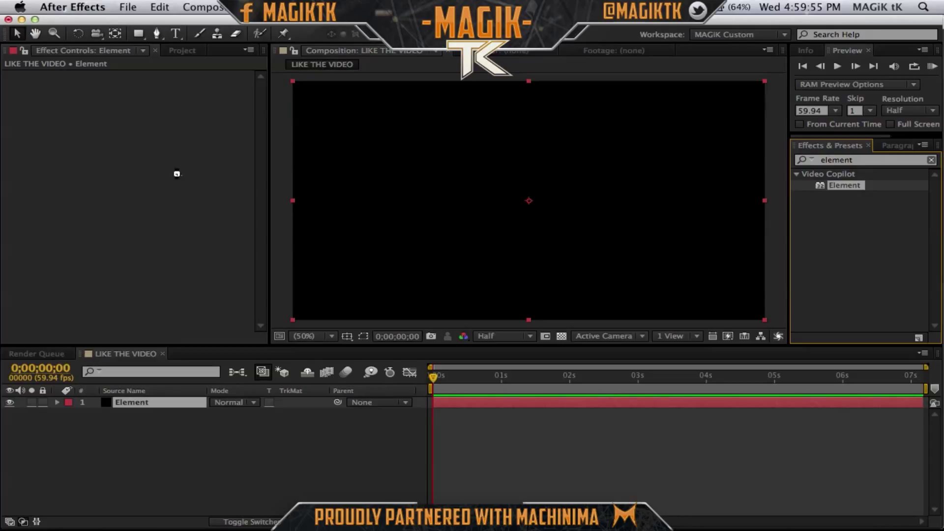
pyautogui.moveTo(176, 174); pyautogui.dragTo(177, 176)
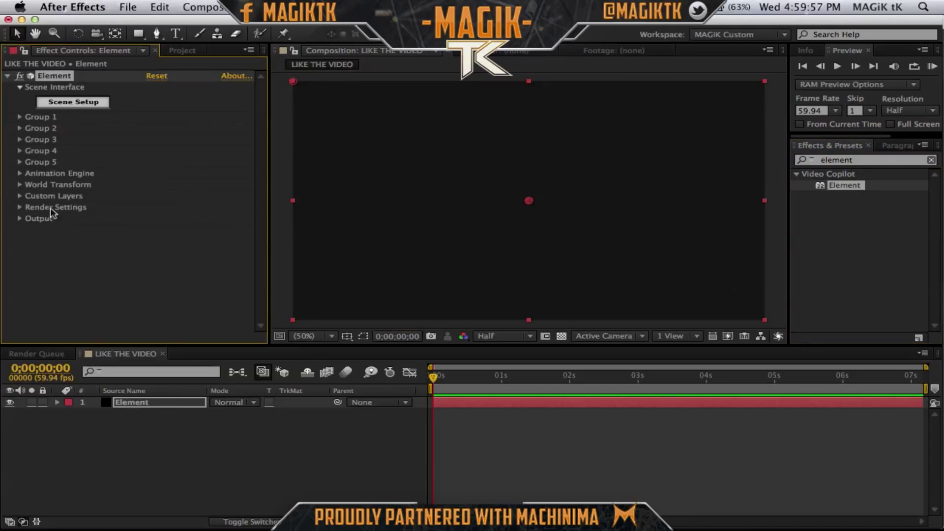
# Check the layer choices offered for Path Layer 1 in the Element effect's custom text and masks settings.
pyautogui.click(20, 196)
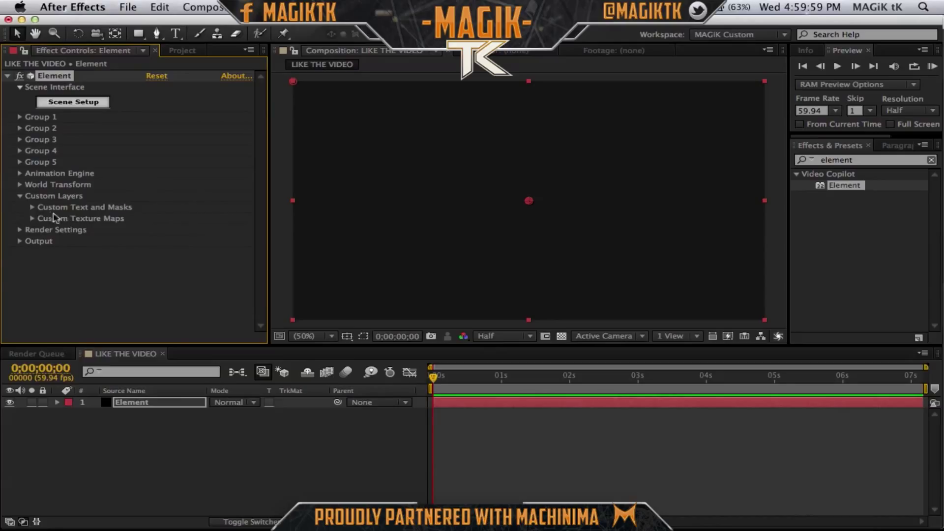
pyautogui.click(32, 207)
pyautogui.click(193, 220)
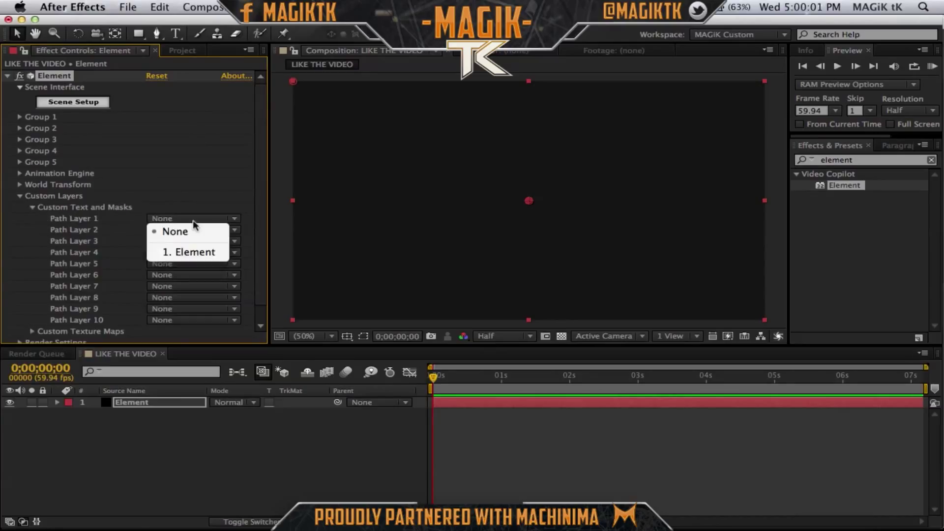
pyautogui.click(33, 207)
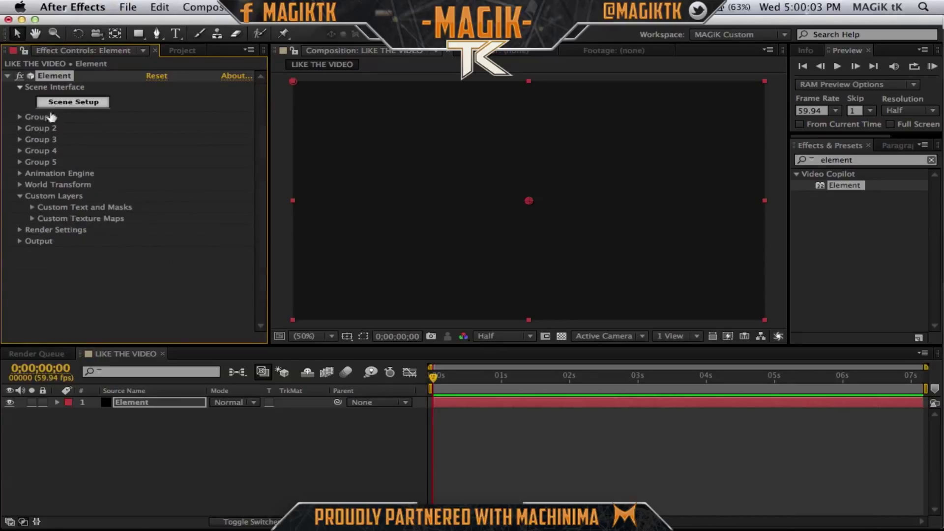
# Open the Element scene setup and import the Cracked Text Tut 3D object from the Element folder.
pyautogui.click(81, 103)
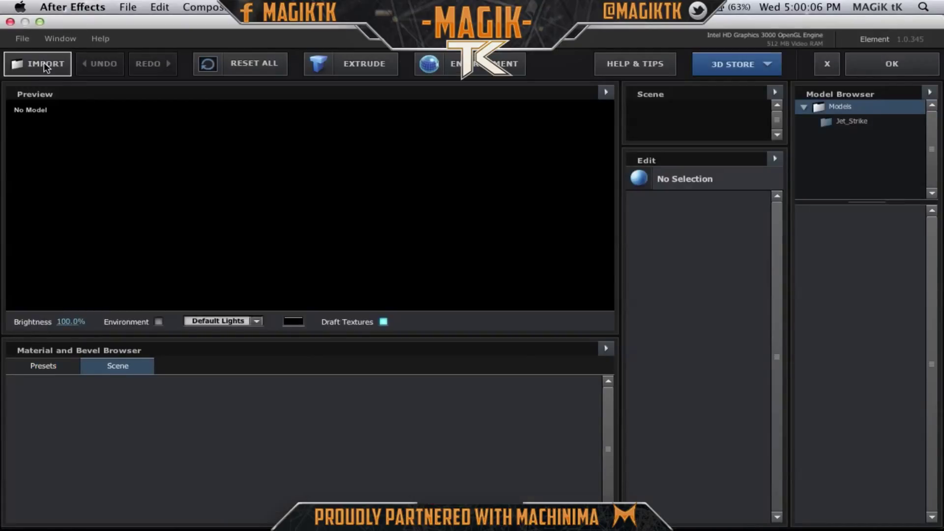
pyautogui.click(44, 62)
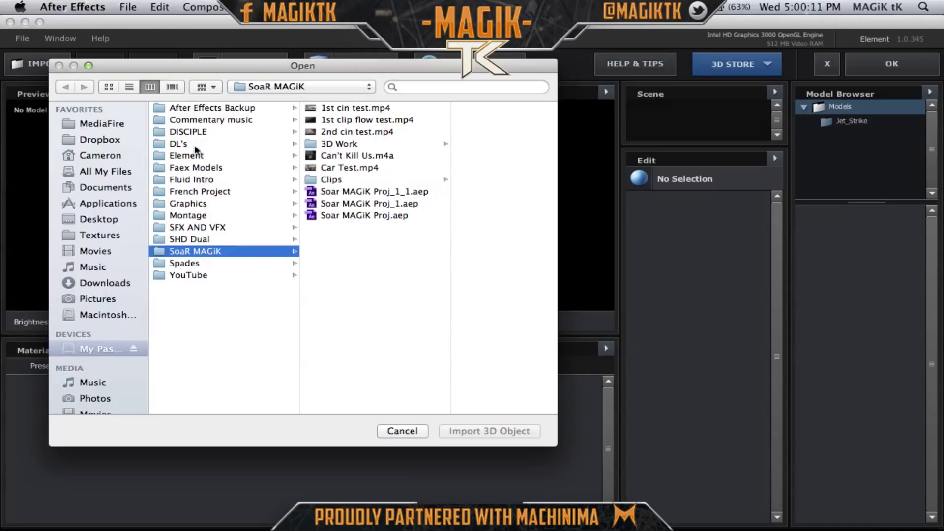
pyautogui.click(194, 156)
pyautogui.click(341, 120)
pyautogui.click(463, 432)
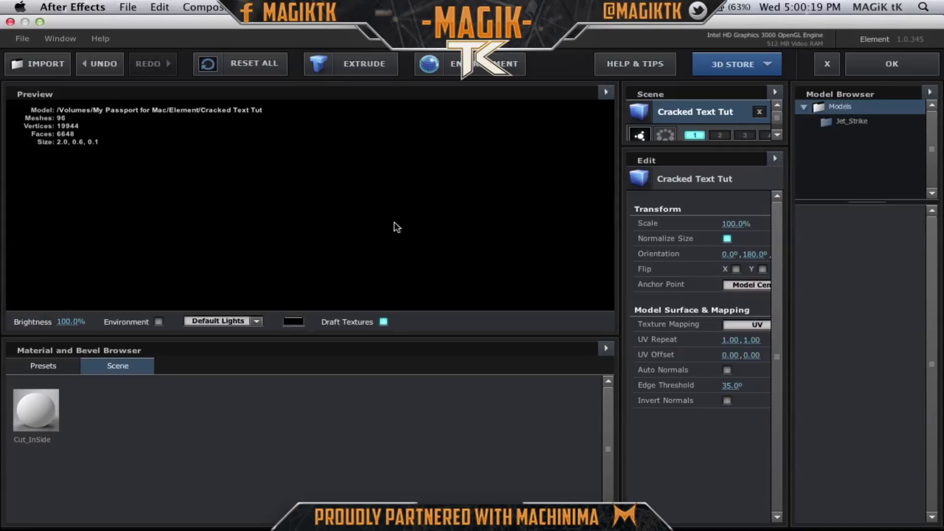
# Enable Auto Normals for the Cracked Text Tut model and inspect its shading from another angle.
pyautogui.moveTo(381, 205); pyautogui.dragTo(397, 228)
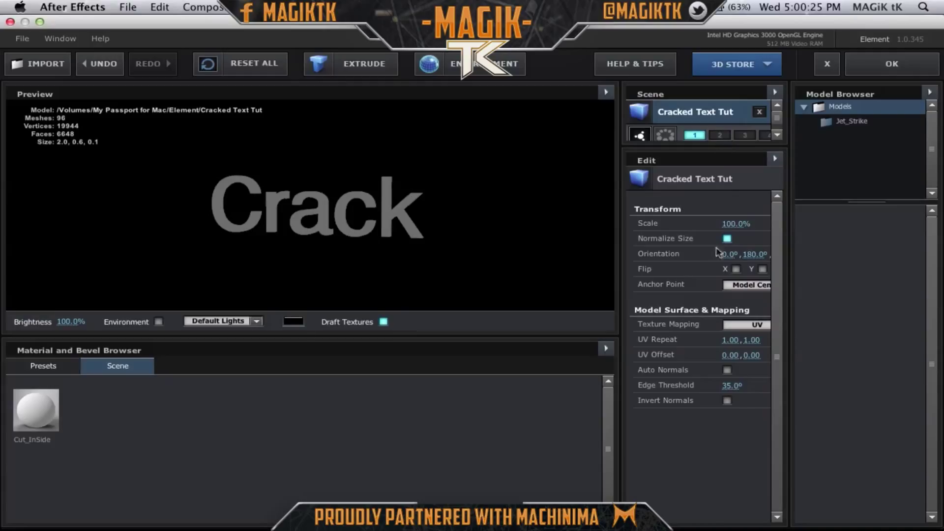
pyautogui.click(728, 370)
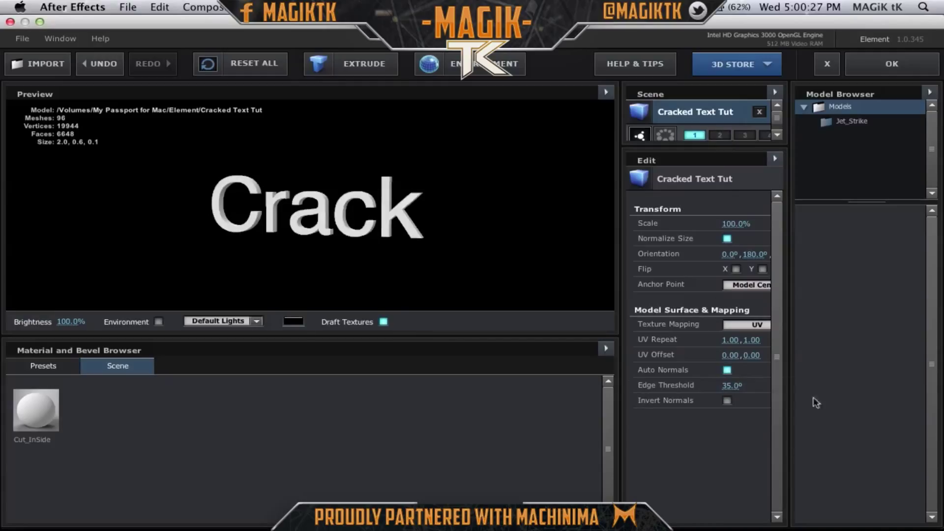
pyautogui.moveTo(479, 252)
pyautogui.mouseDown()
pyautogui.moveTo(442, 251)
pyautogui.moveTo(467, 246)
pyautogui.mouseUp()
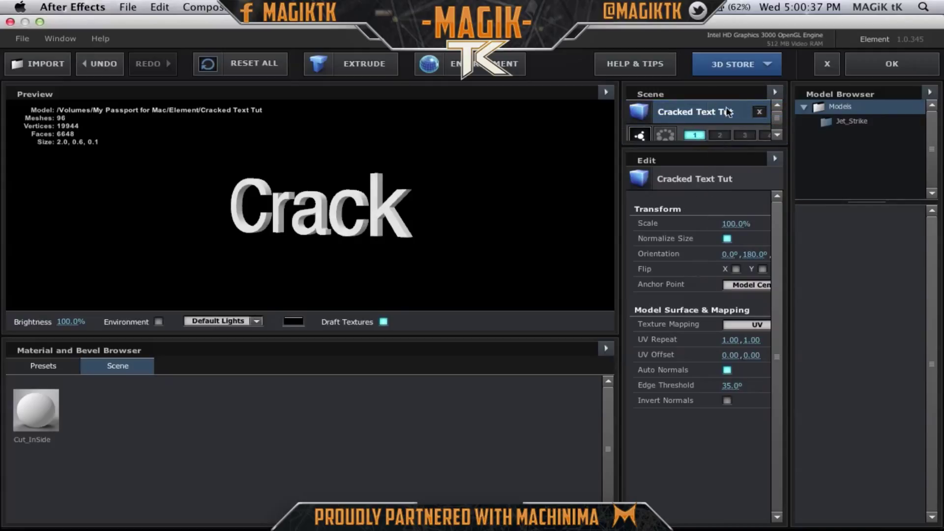
# Replace the text's Cut_InSide material with the brushed_metal preset from the Metal Pro_Shaders, and inspect the textured text.
pyautogui.scroll(-2, 774, 130)
pyautogui.click(728, 129)
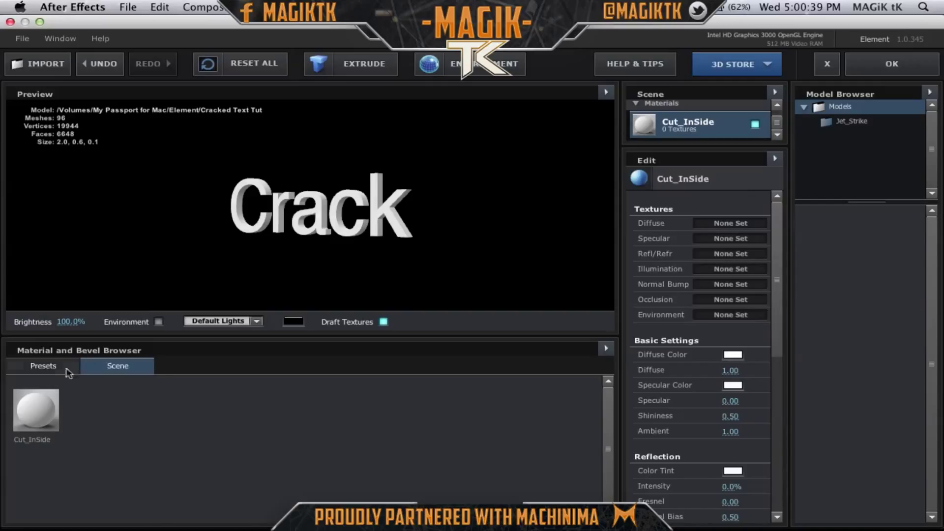
pyautogui.click(43, 365)
pyautogui.click(57, 413)
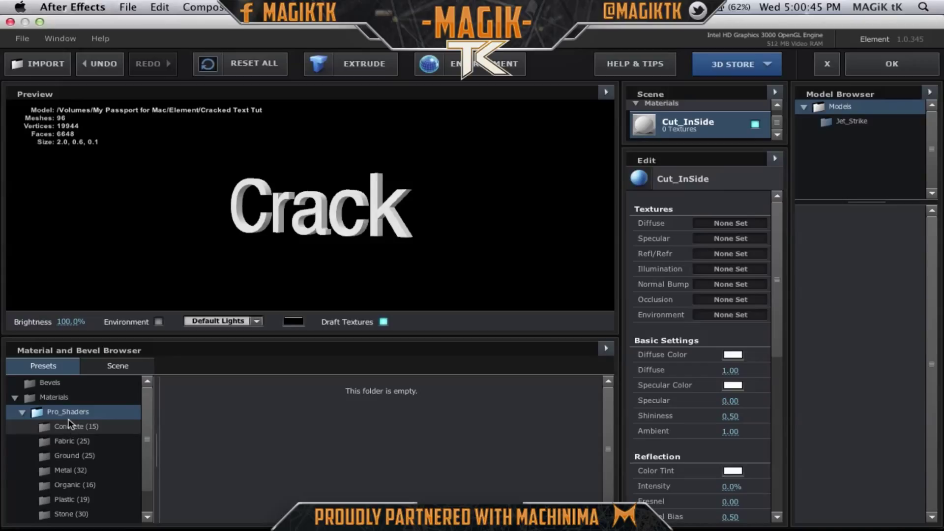
pyautogui.click(75, 467)
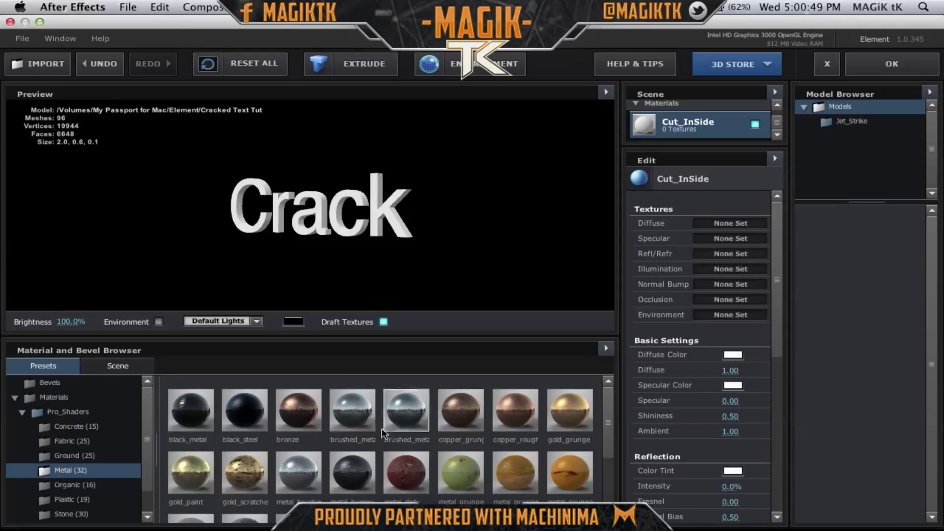
pyautogui.moveTo(368, 427); pyautogui.dragTo(365, 229)
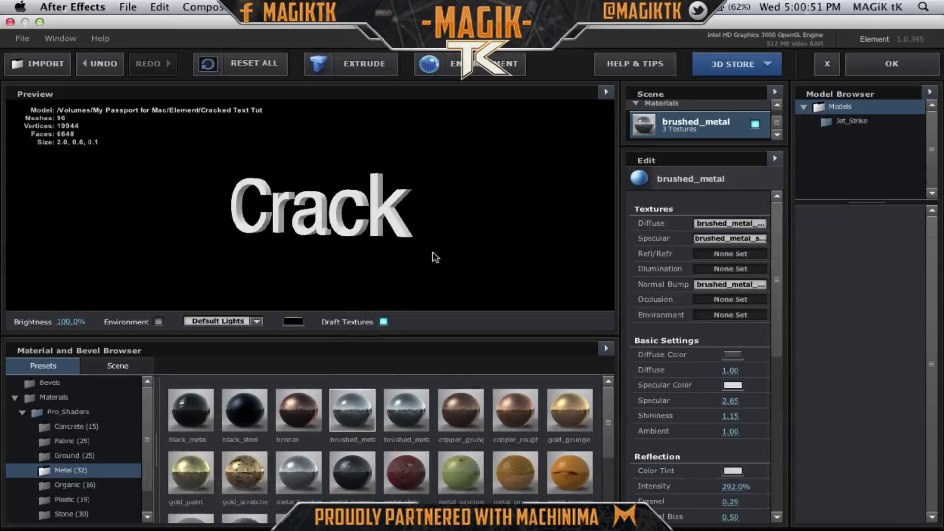
pyautogui.moveTo(413, 263); pyautogui.dragTo(475, 218)
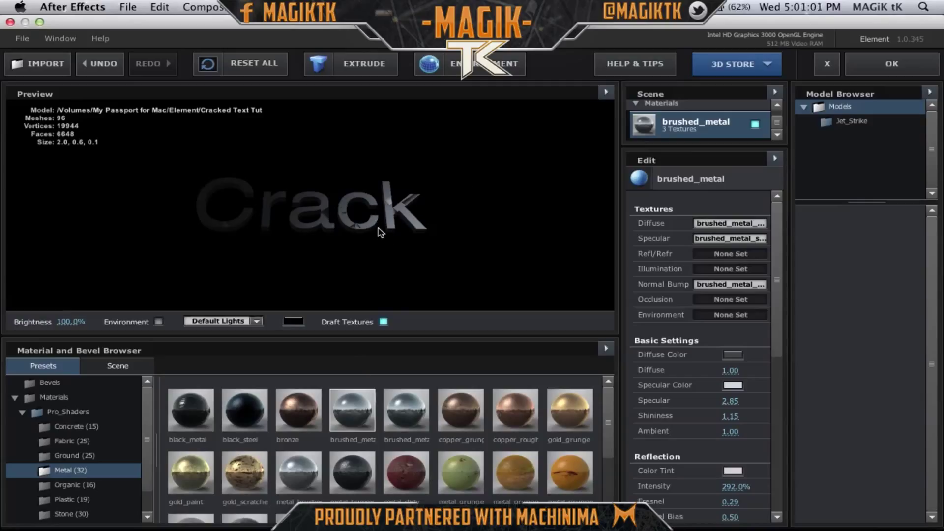
# Set the texture mapping of the Cracked Text Tut model to Box (Preserve Aspect Ratio).
pyautogui.moveTo(776, 260); pyautogui.dragTo(786, 161)
pyautogui.scroll(3, 710, 120)
pyautogui.click(701, 112)
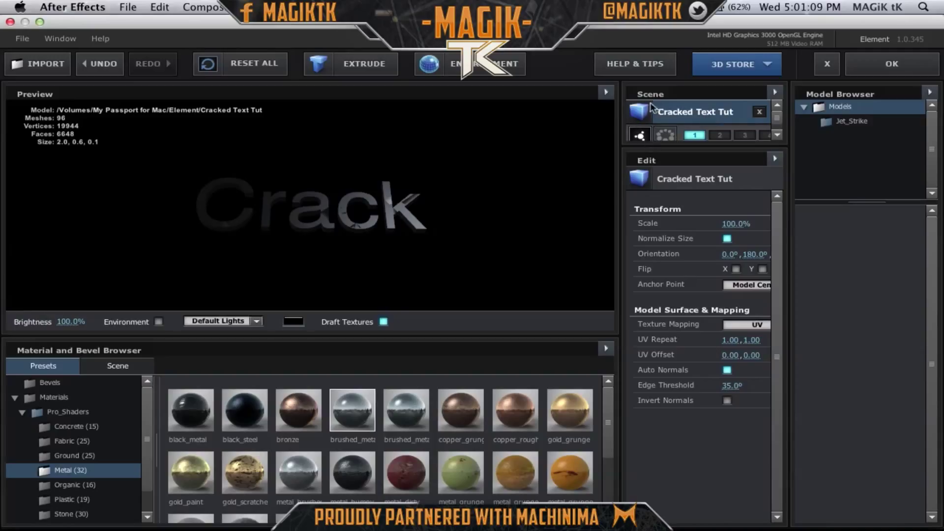
pyautogui.click(748, 326)
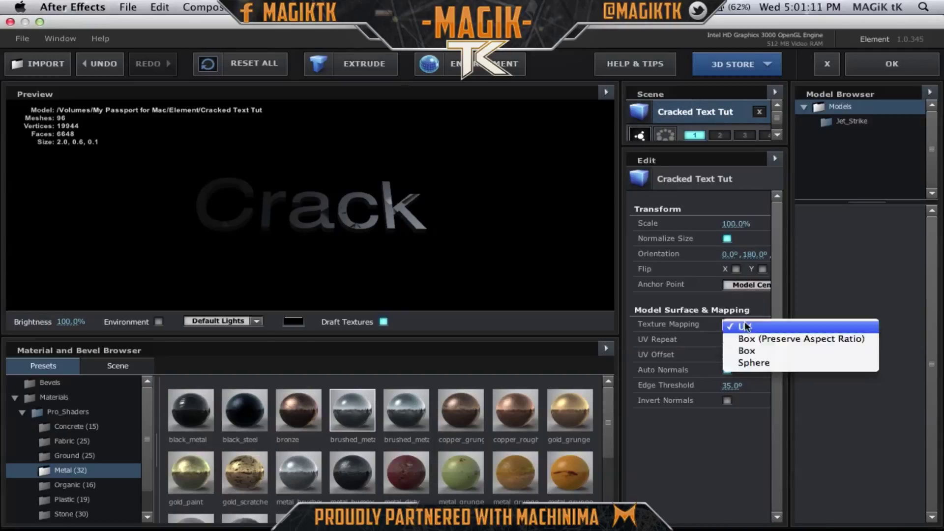
pyautogui.click(767, 339)
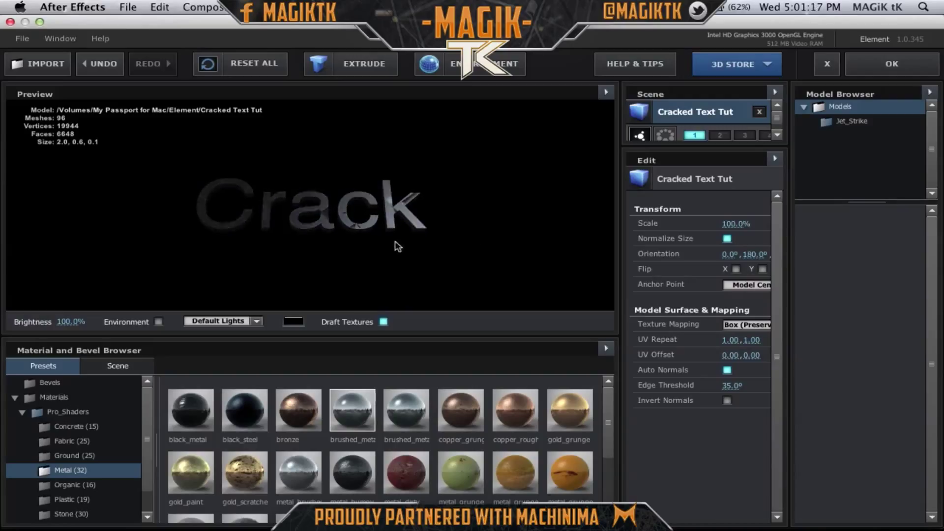
# Try the UV, Box and Sphere texture mappings on the text, return to Box (Preserve Aspect Ratio), and inspect the model.
pyautogui.click(747, 322)
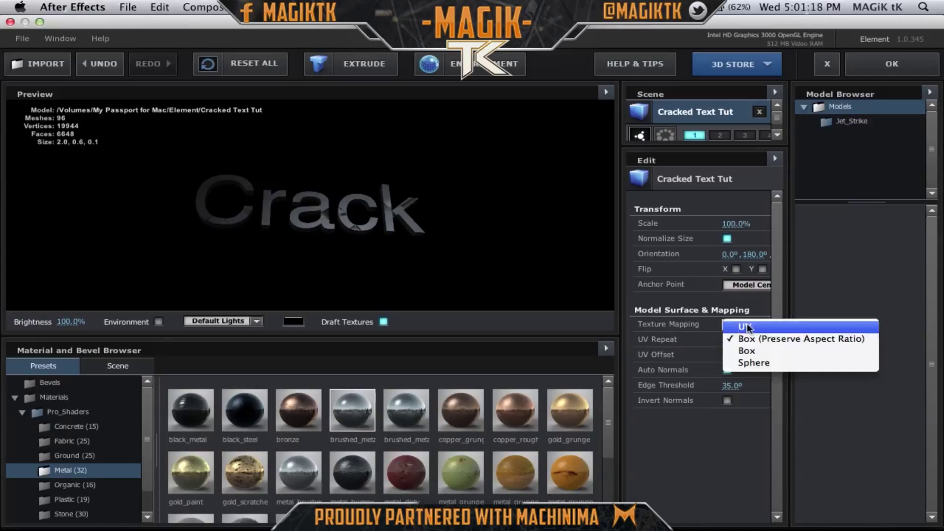
pyautogui.click(743, 325)
pyautogui.click(741, 323)
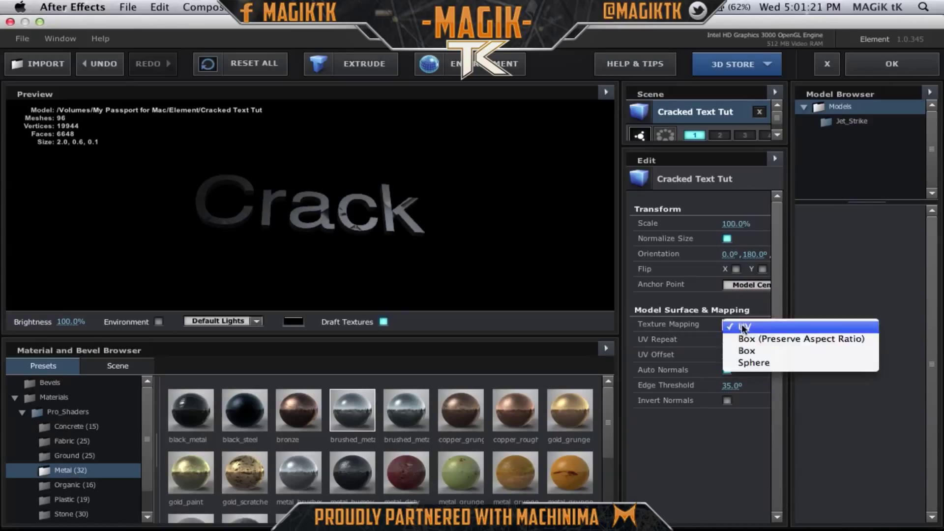
pyautogui.click(747, 347)
pyautogui.click(742, 324)
pyautogui.click(737, 362)
pyautogui.click(733, 329)
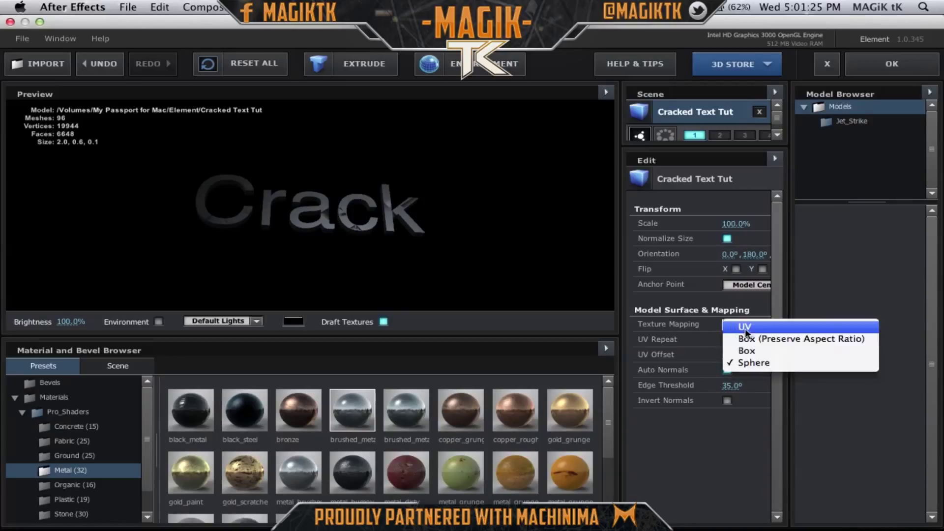
pyautogui.click(746, 333)
pyautogui.click(766, 325)
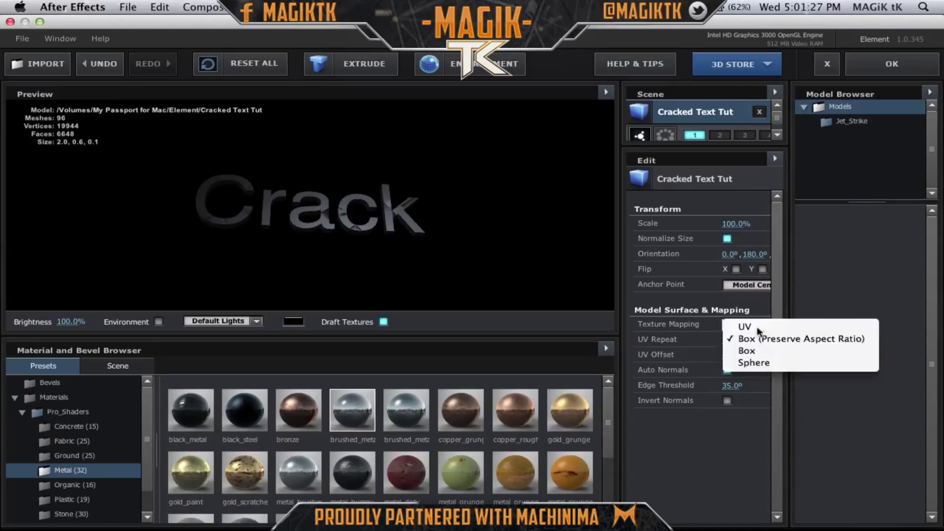
pyautogui.click(432, 221)
pyautogui.moveTo(385, 194)
pyautogui.mouseDown()
pyautogui.moveTo(377, 197)
pyautogui.moveTo(396, 204)
pyautogui.moveTo(354, 209)
pyautogui.moveTo(369, 202)
pyautogui.mouseUp()
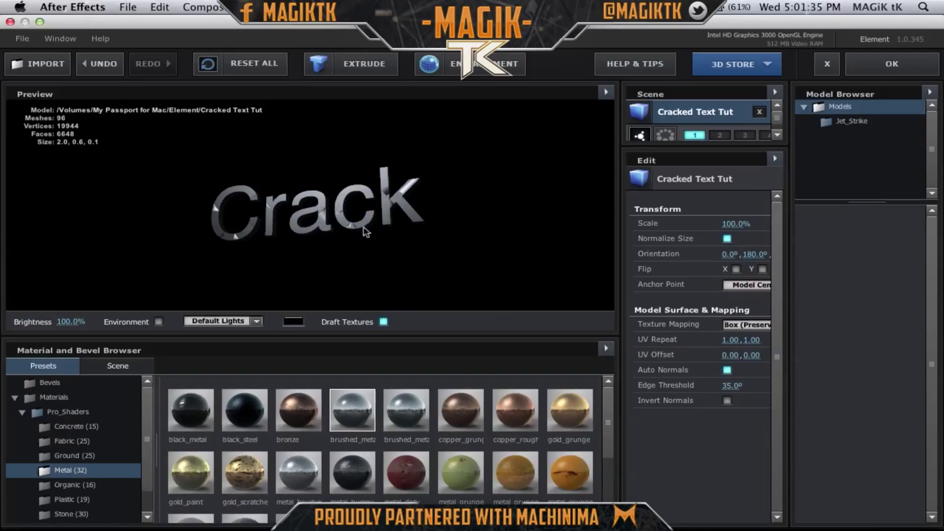
# Glance at the Organic material presets, accept the Element scene setup, and check the text in the composition.
pyautogui.click(87, 487)
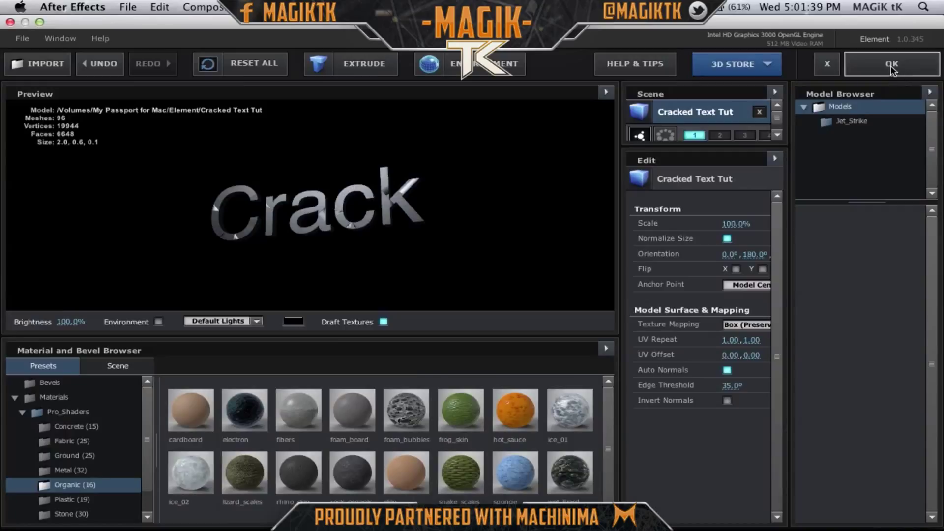
pyautogui.click(893, 68)
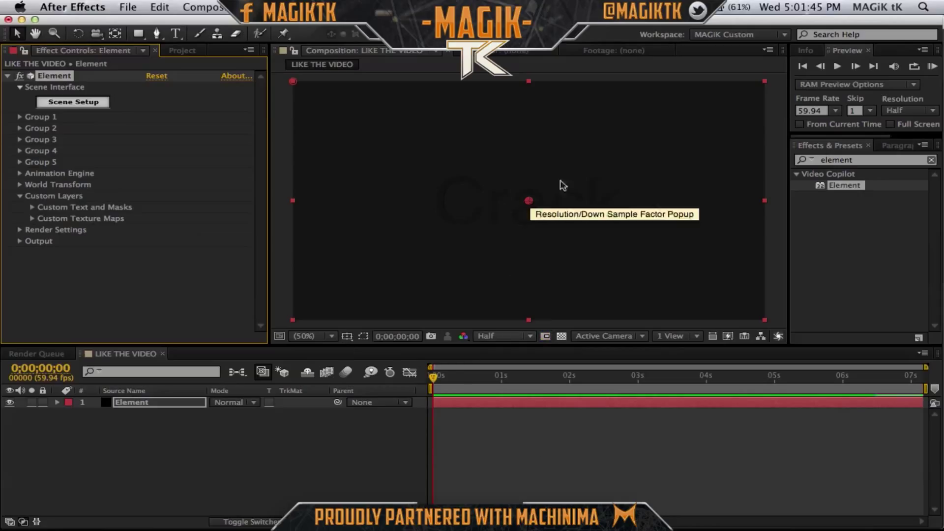
pyautogui.click(586, 324)
pyautogui.click(560, 337)
pyautogui.click(561, 337)
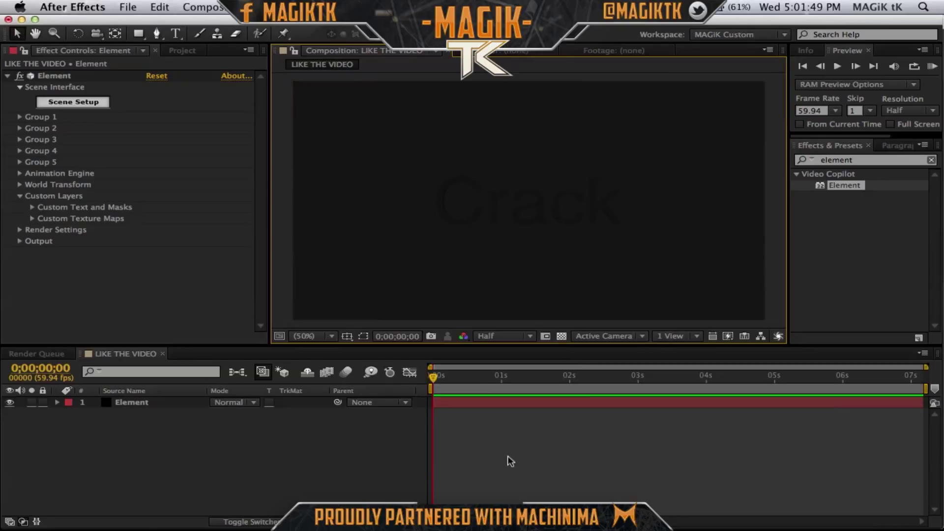
# Add a light to the composition and place it in front of the text at about 723.3, 306.7, -1472.4.
pyautogui.press('super+alt+shift+l')
pyautogui.click(508, 426)
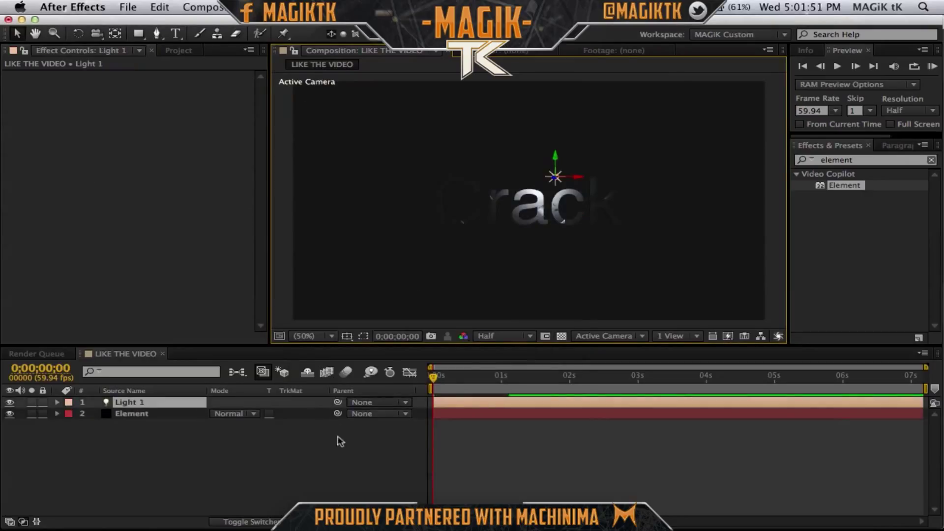
pyautogui.press('p')
pyautogui.moveTo(253, 419); pyautogui.dragTo(150, 414)
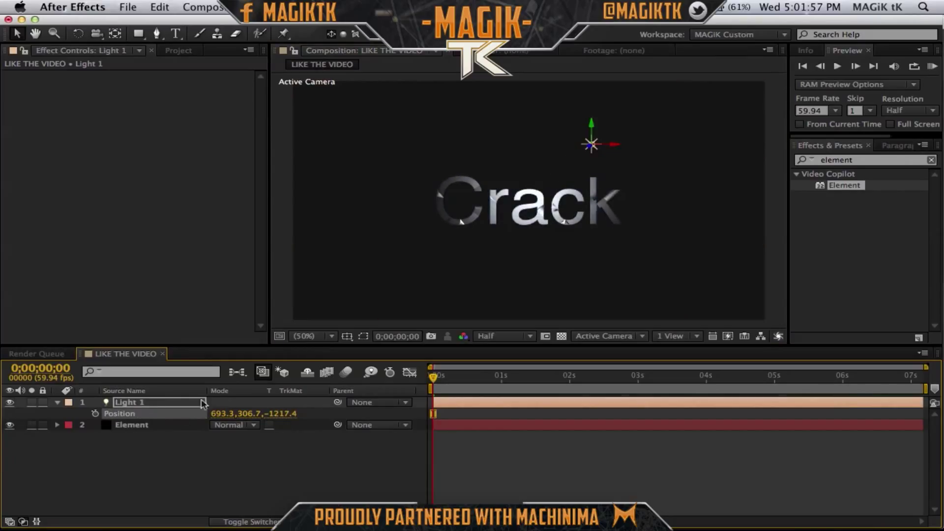
pyautogui.moveTo(218, 414); pyautogui.dragTo(147, 416)
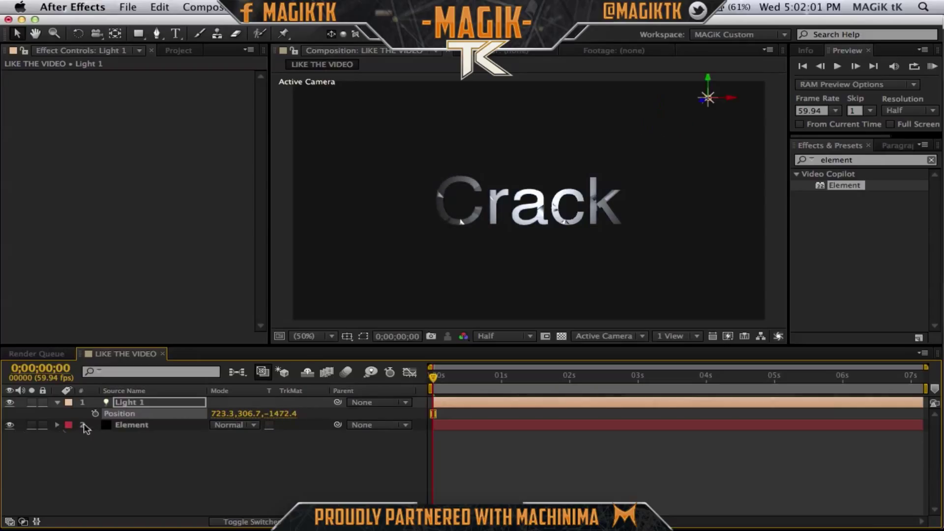
# Move the light to about 560.3, 306.7, -1615.4 and start keyframing its position at 0;00;00;00.
pyautogui.click(116, 425)
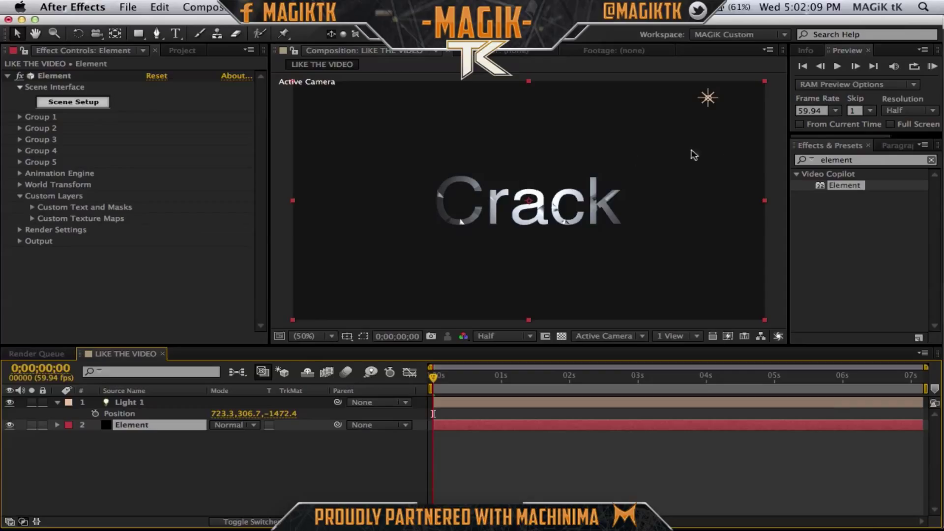
pyautogui.moveTo(214, 414); pyautogui.dragTo(134, 444)
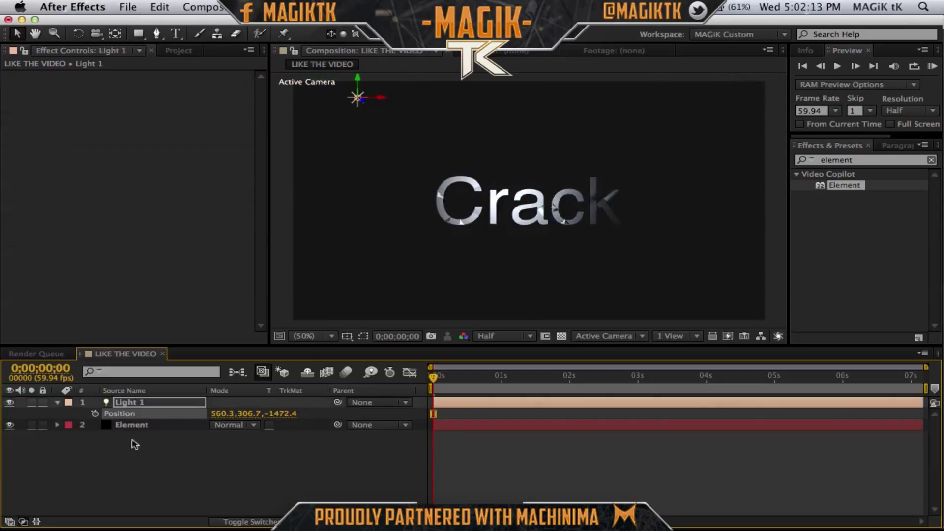
pyautogui.moveTo(283, 414); pyautogui.dragTo(255, 415)
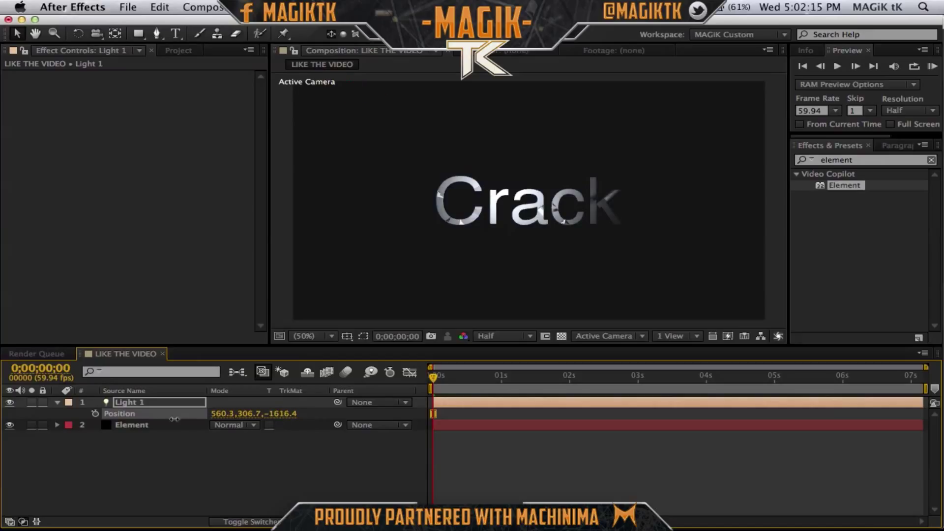
pyautogui.click(95, 413)
# Keyframe the light's position at about 761.3, 306.7, -1615.4 at 0;00;07;10 and scrub through the light movement.
pyautogui.moveTo(433, 376); pyautogui.dragTo(922, 377)
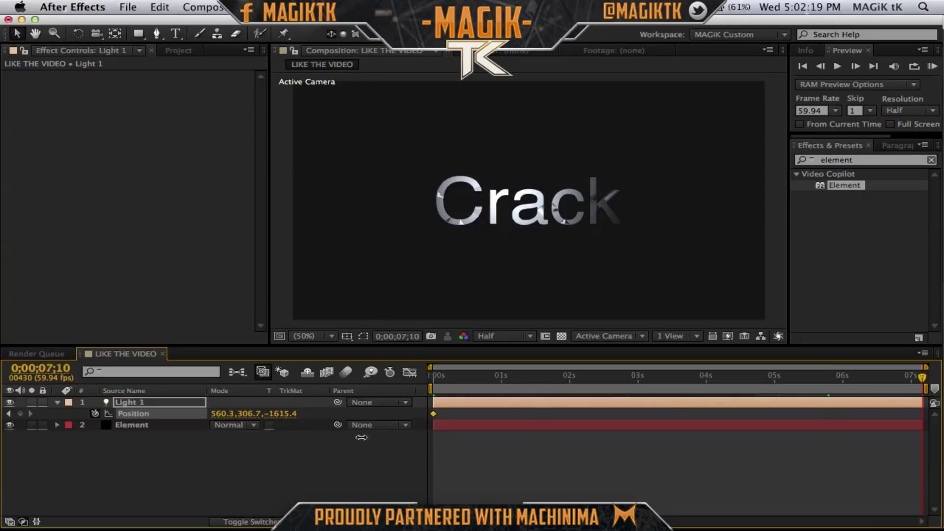
pyautogui.moveTo(235, 413); pyautogui.dragTo(386, 428)
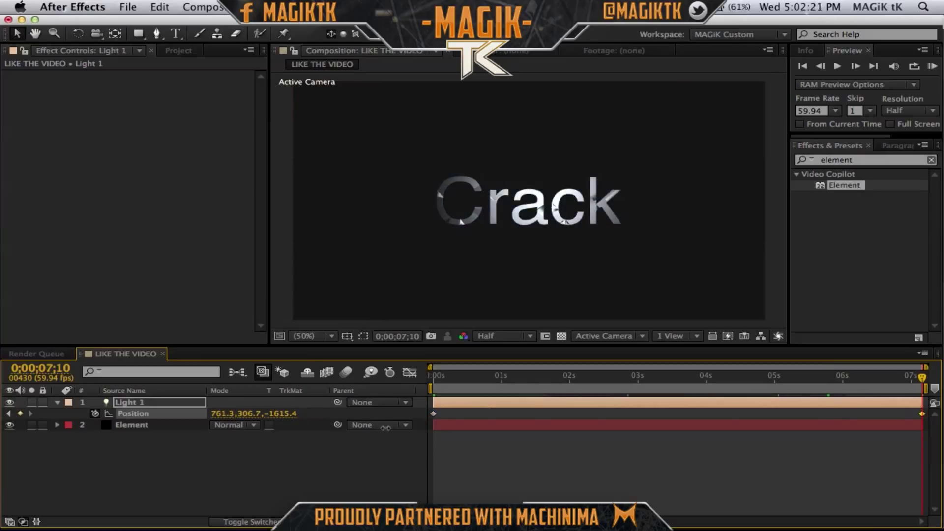
pyautogui.click(568, 471)
pyautogui.moveTo(659, 382); pyautogui.dragTo(625, 381)
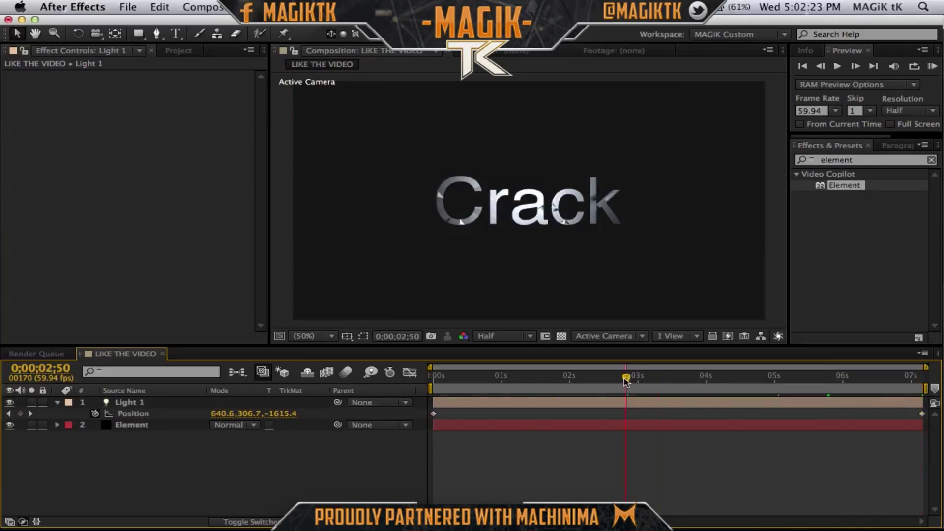
# Check which group the Cracked Text Tut model is assigned to in the Element scene setup, and return to the composition.
pyautogui.click(145, 425)
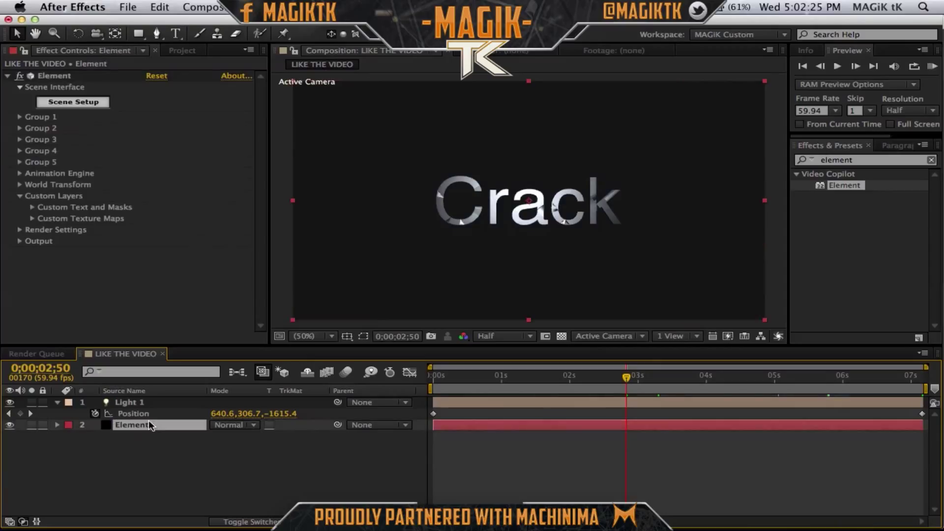
pyautogui.click(20, 196)
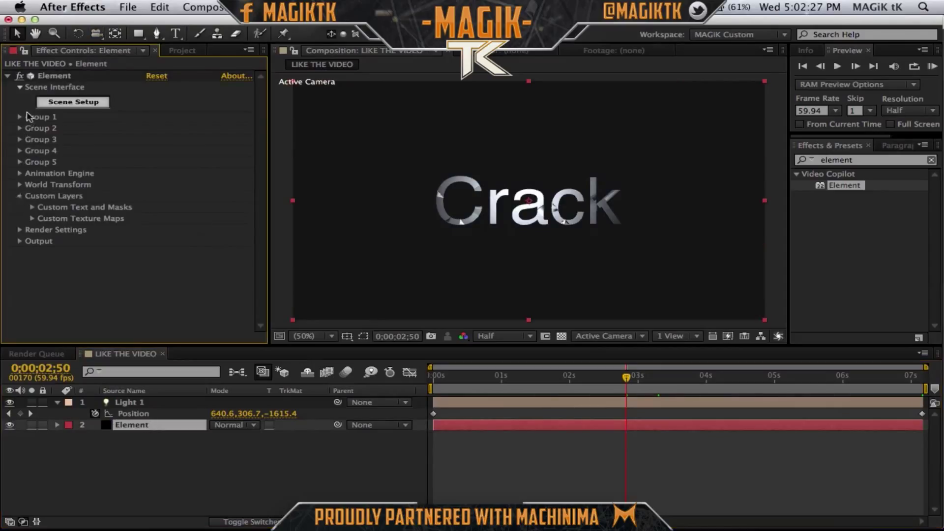
pyautogui.click(19, 117)
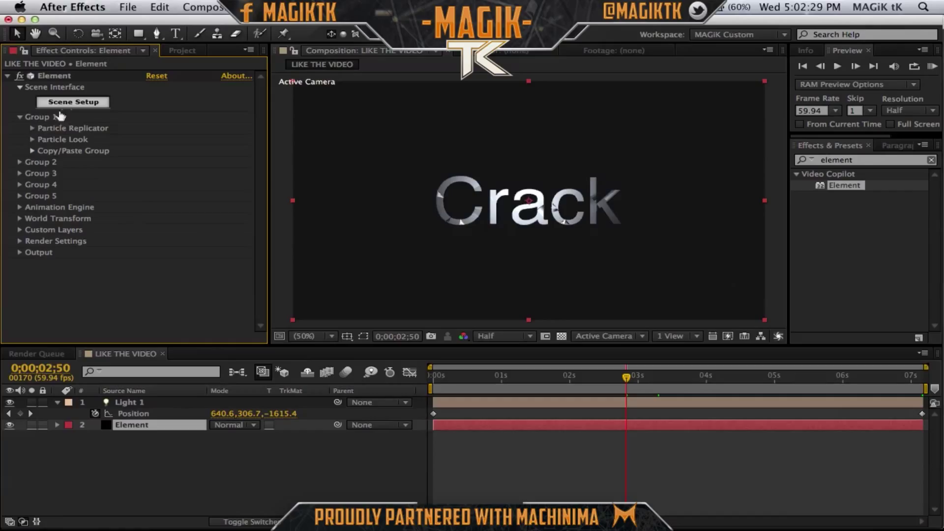
pyautogui.click(48, 102)
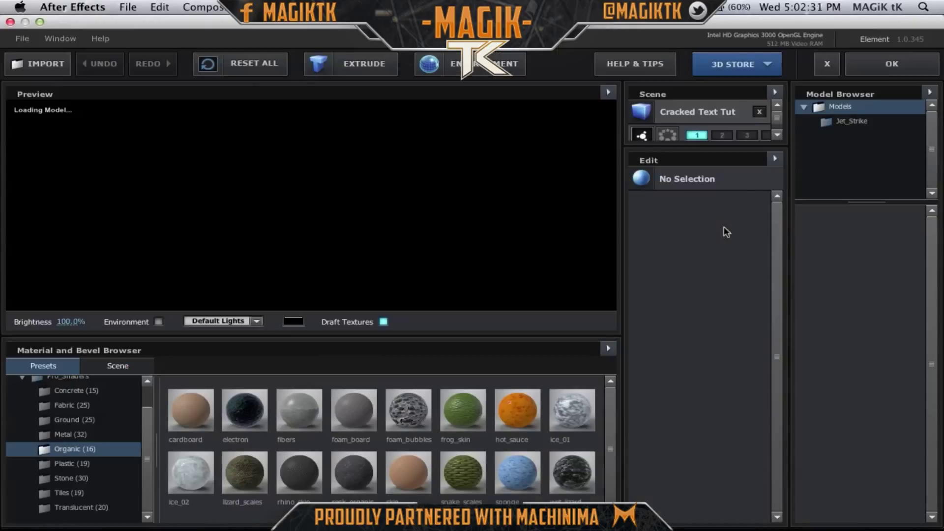
pyautogui.click(681, 109)
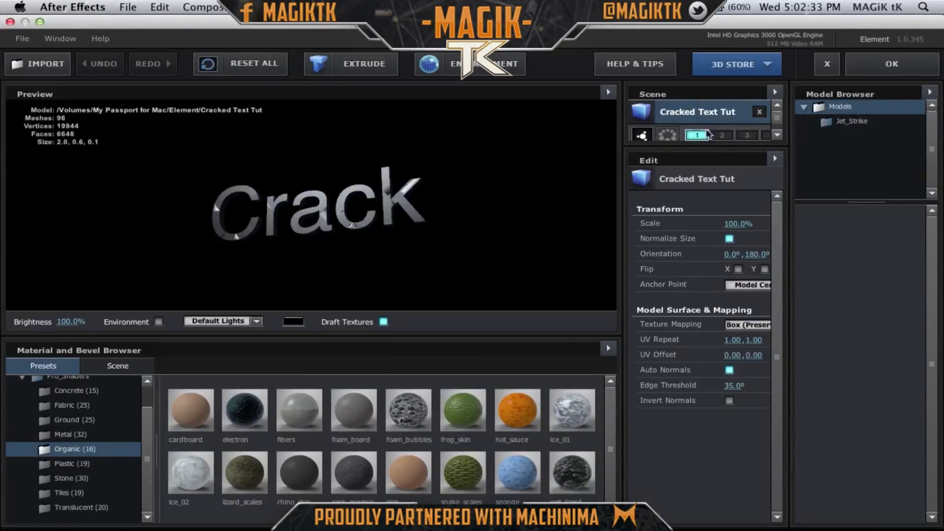
pyautogui.click(893, 67)
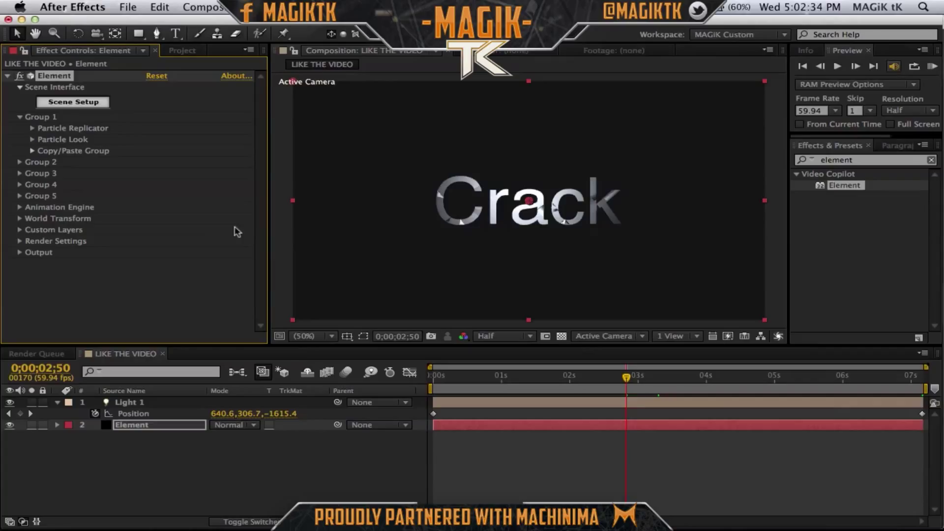
# Try shifting the text with the Position XY value of Group 1's Particle Replicator.
pyautogui.click(33, 128)
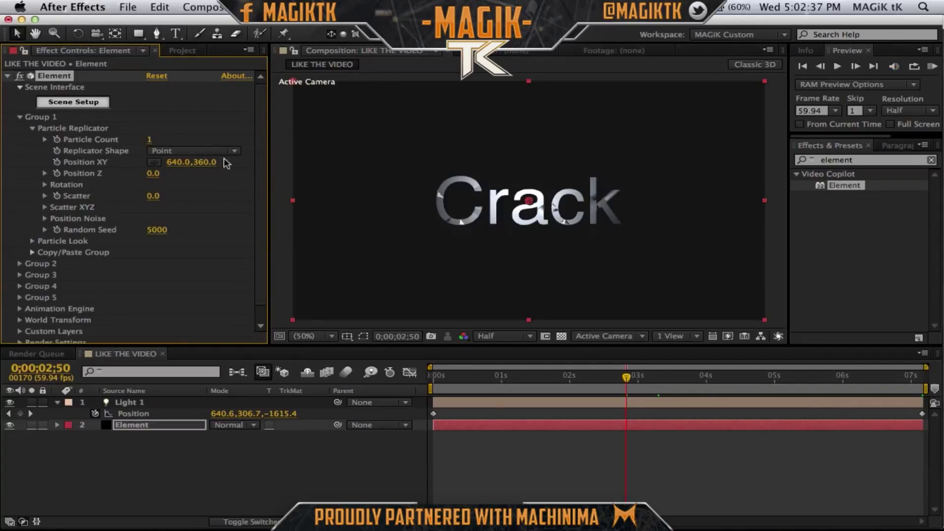
pyautogui.moveTo(183, 162); pyautogui.dragTo(93, 161)
pyautogui.click(32, 128)
# Enable Multi-Object in Group 1's Particle Look settings and try displacing the text fragments along X.
pyautogui.click(33, 140)
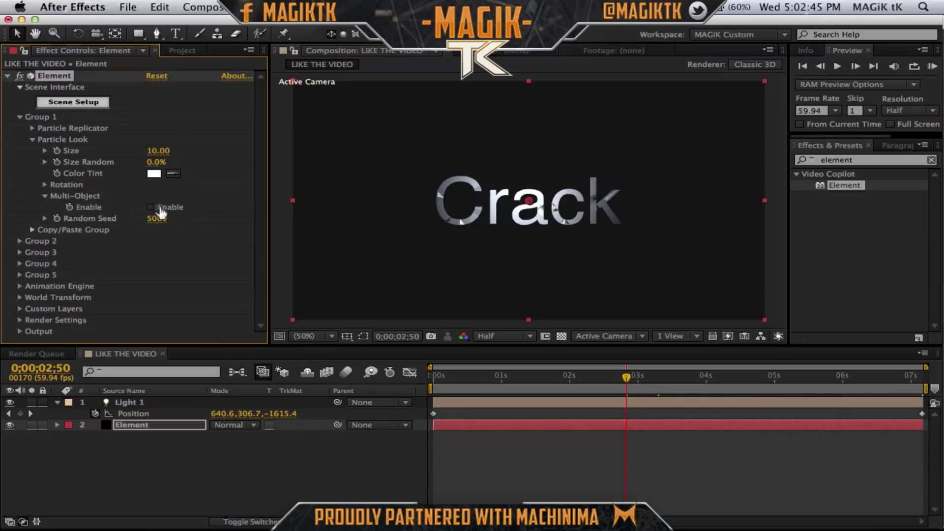
pyautogui.click(151, 209)
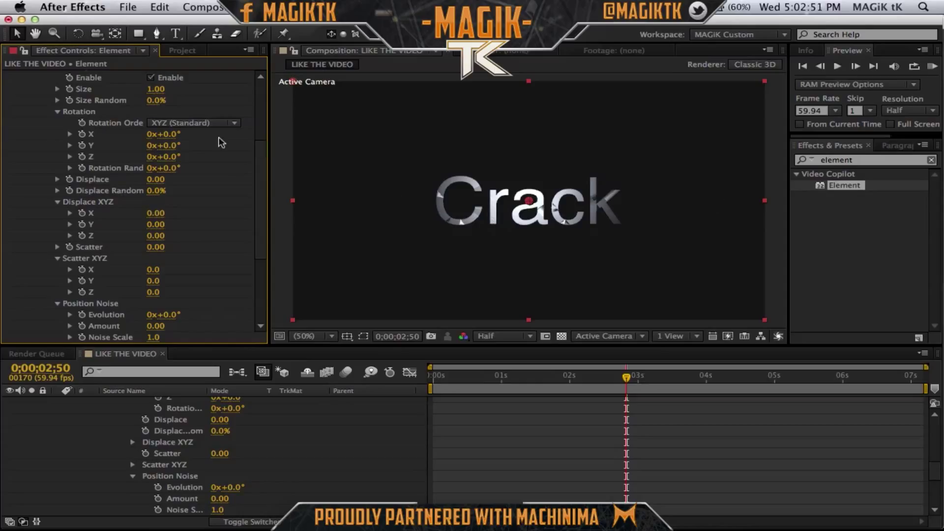
pyautogui.moveTo(257, 179); pyautogui.dragTo(256, 209)
pyautogui.moveTo(161, 215); pyautogui.dragTo(435, 254)
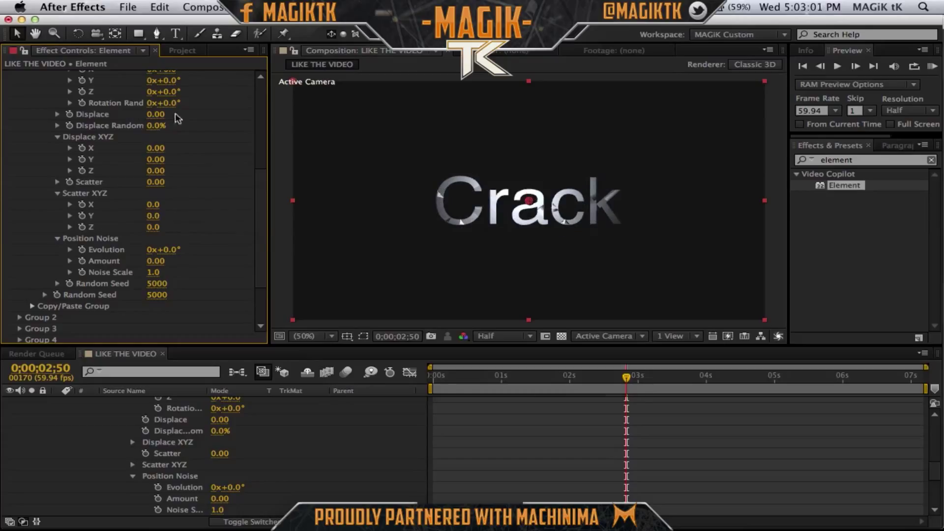
# Set the Multi-Object Rotation Random to 0x+11.0° and Scatter to 0.64 to break the letters apart.
pyautogui.moveTo(166, 103); pyautogui.dragTo(184, 113)
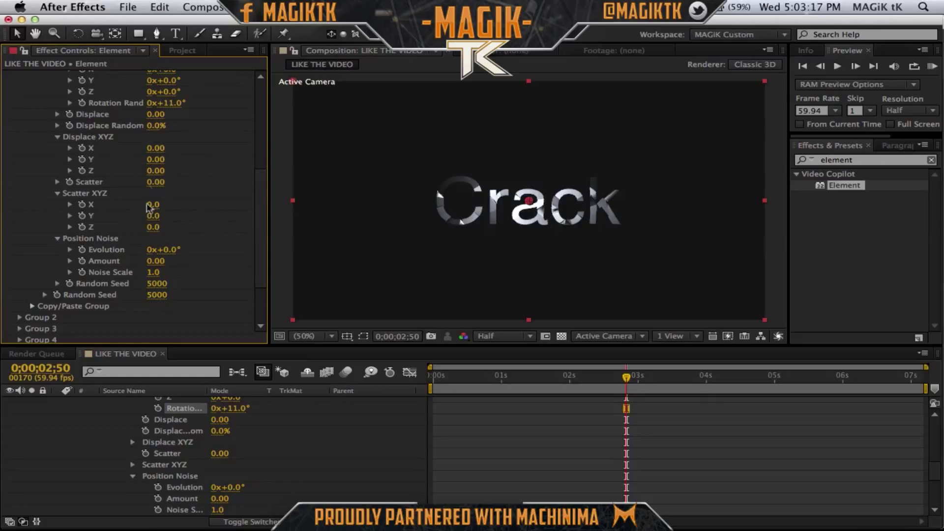
pyautogui.click(156, 183)
pyautogui.moveTo(156, 183); pyautogui.dragTo(212, 195)
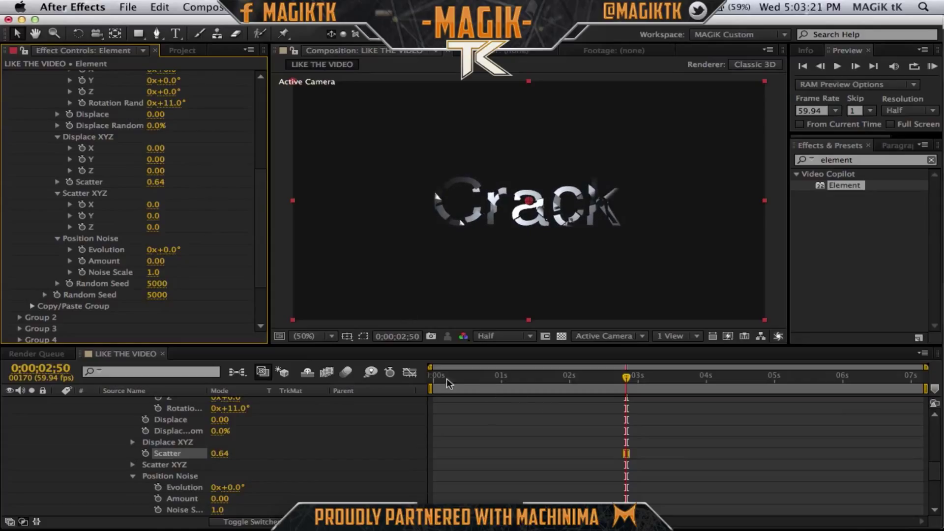
# Return to 0;00;00;00, collapse the Element layer, and add a two-node camera with 52.50 mm focal length and depth of field enabled.
pyautogui.click(383, 379)
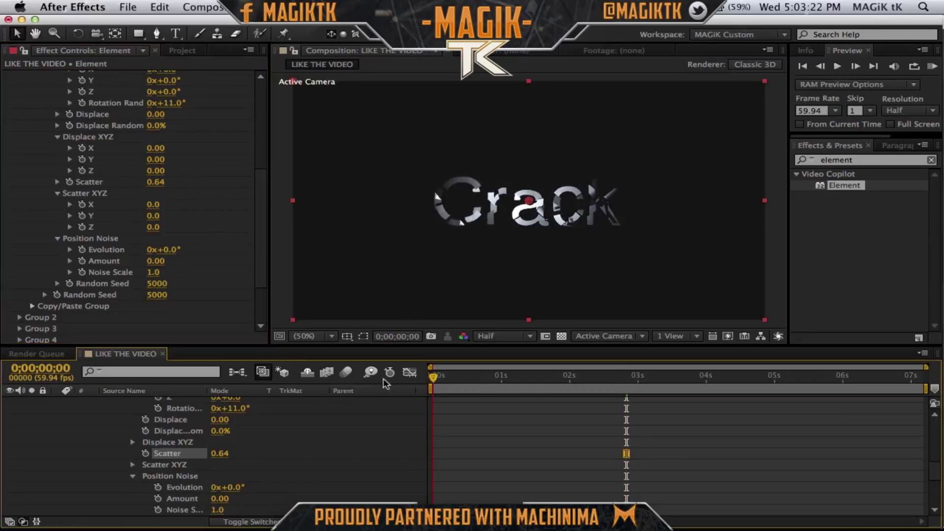
pyautogui.press('Home')
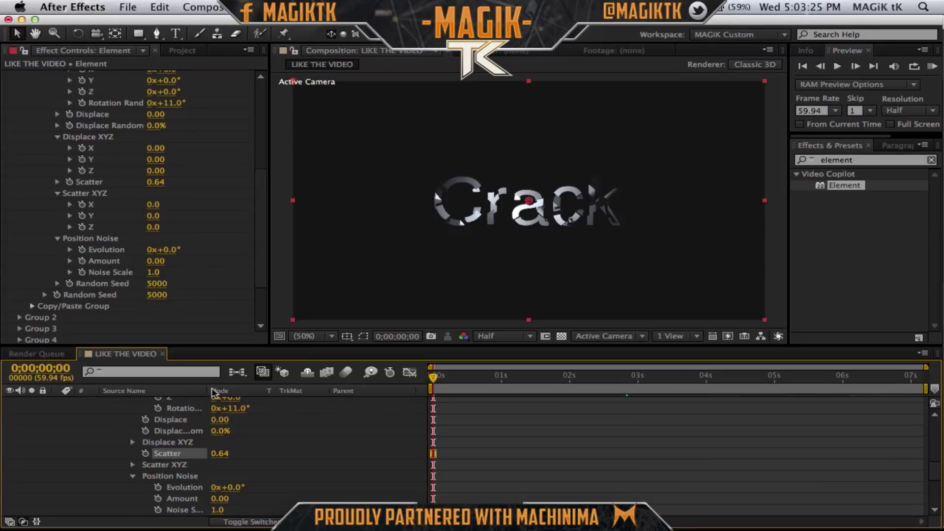
pyautogui.scroll(10, 104, 415)
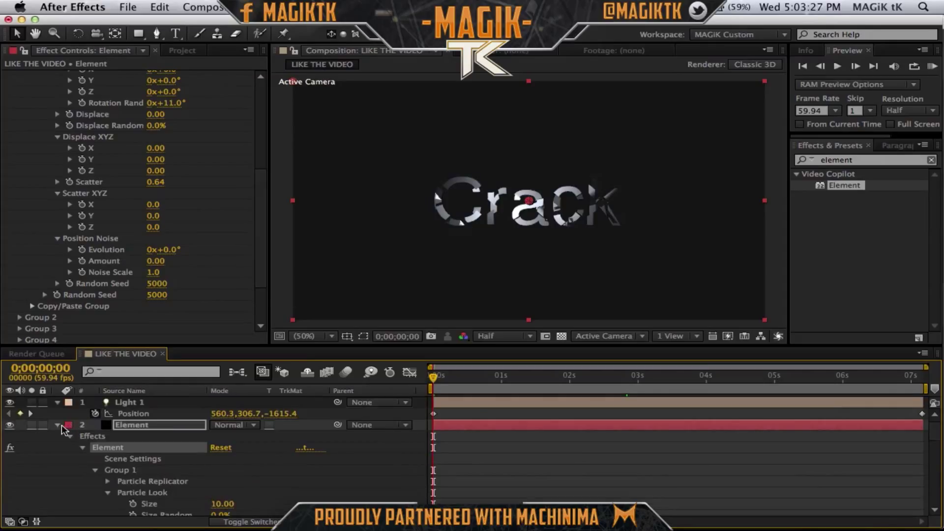
pyautogui.click(57, 424)
pyautogui.click(554, 474)
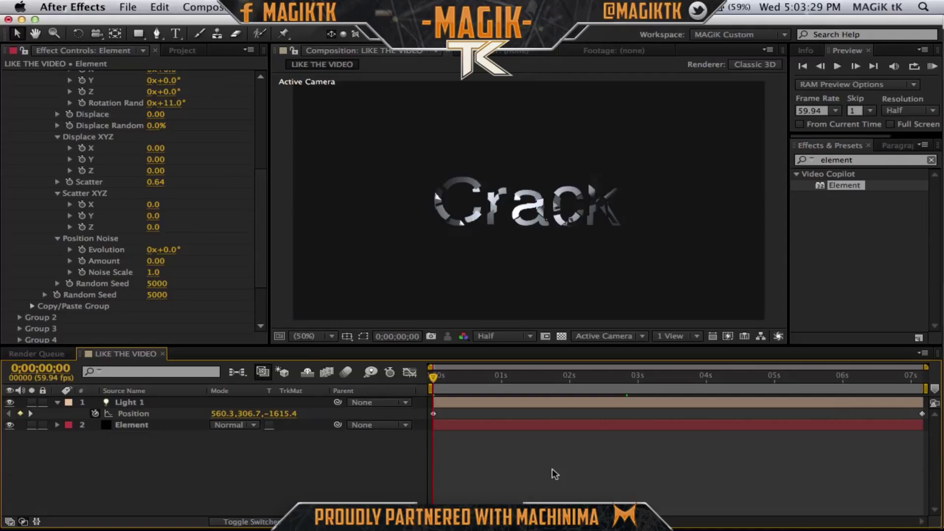
pyautogui.press('alt+shift+super+c')
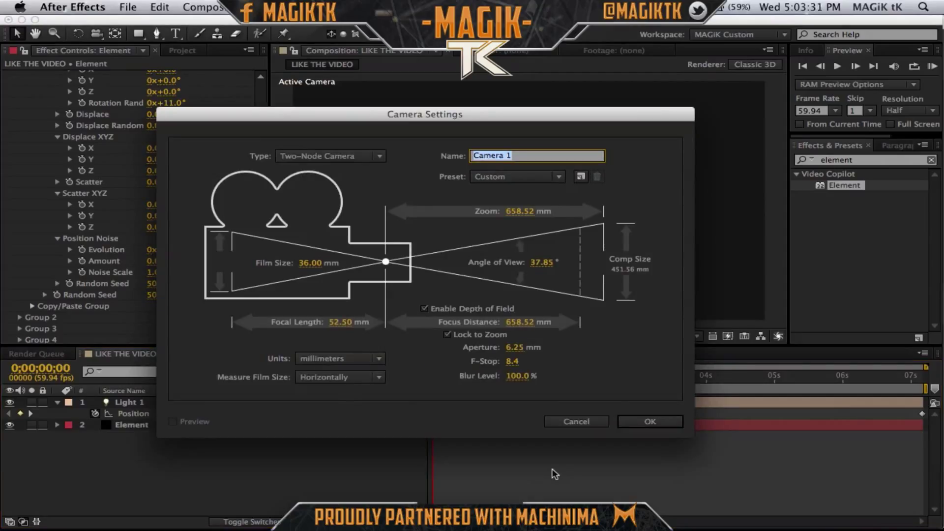
pyautogui.press('Return')
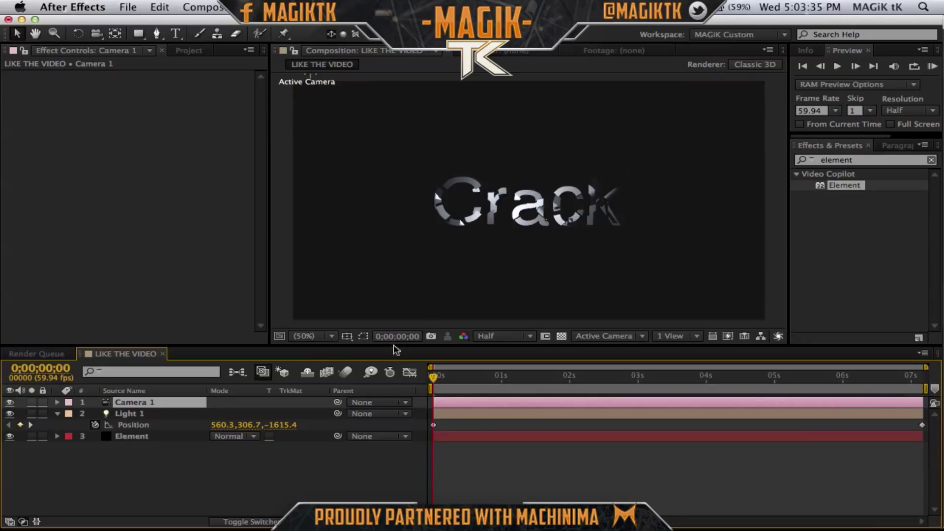
# Dolly the camera in until the Crack text spans about 80% of the frame's width, and switch to the Orbit Camera tool.
pyautogui.press('c')
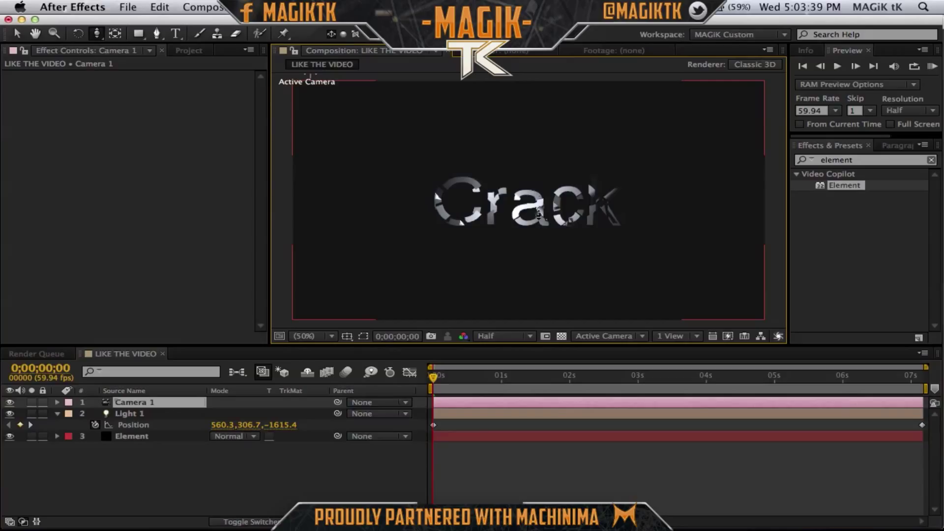
pyautogui.click(543, 184)
pyautogui.moveTo(544, 174); pyautogui.dragTo(540, 234)
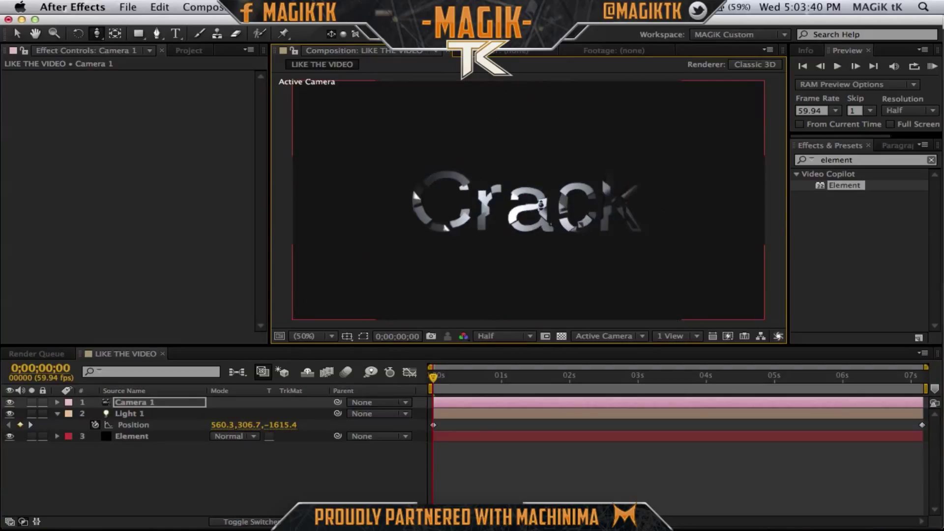
pyautogui.moveTo(537, 164); pyautogui.dragTo(534, 245)
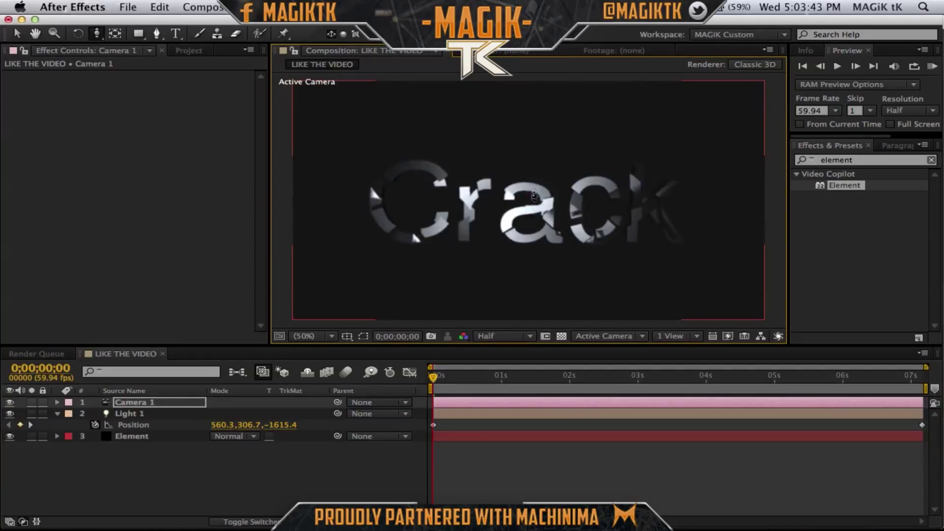
pyautogui.moveTo(534, 197); pyautogui.dragTo(531, 201)
pyautogui.press('c')
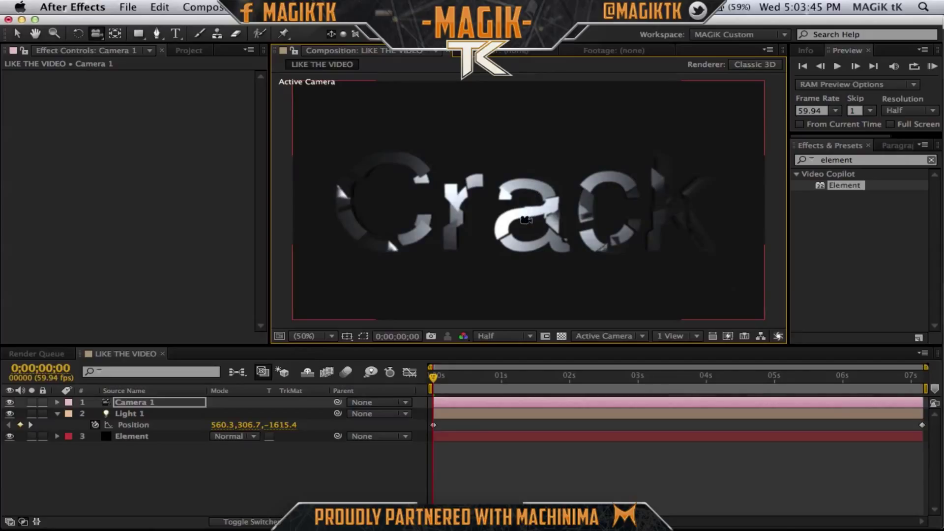
pyautogui.press('c')
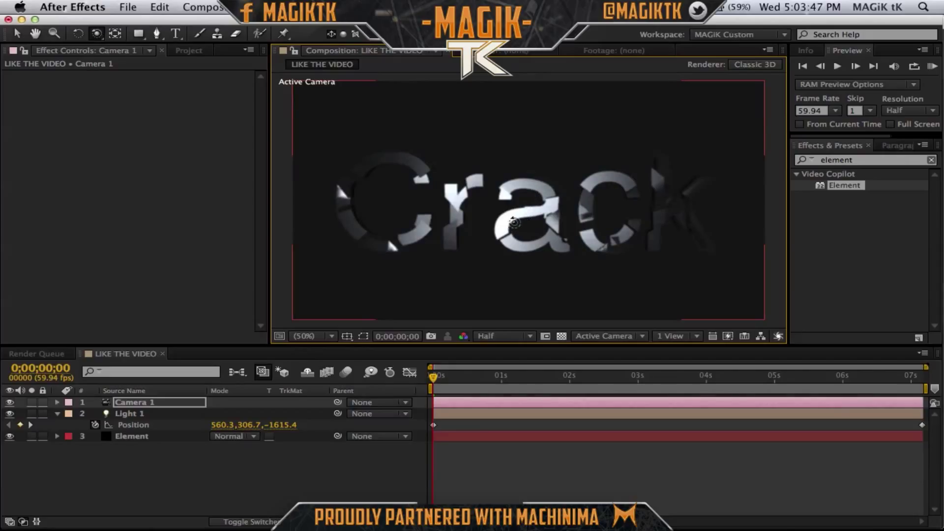